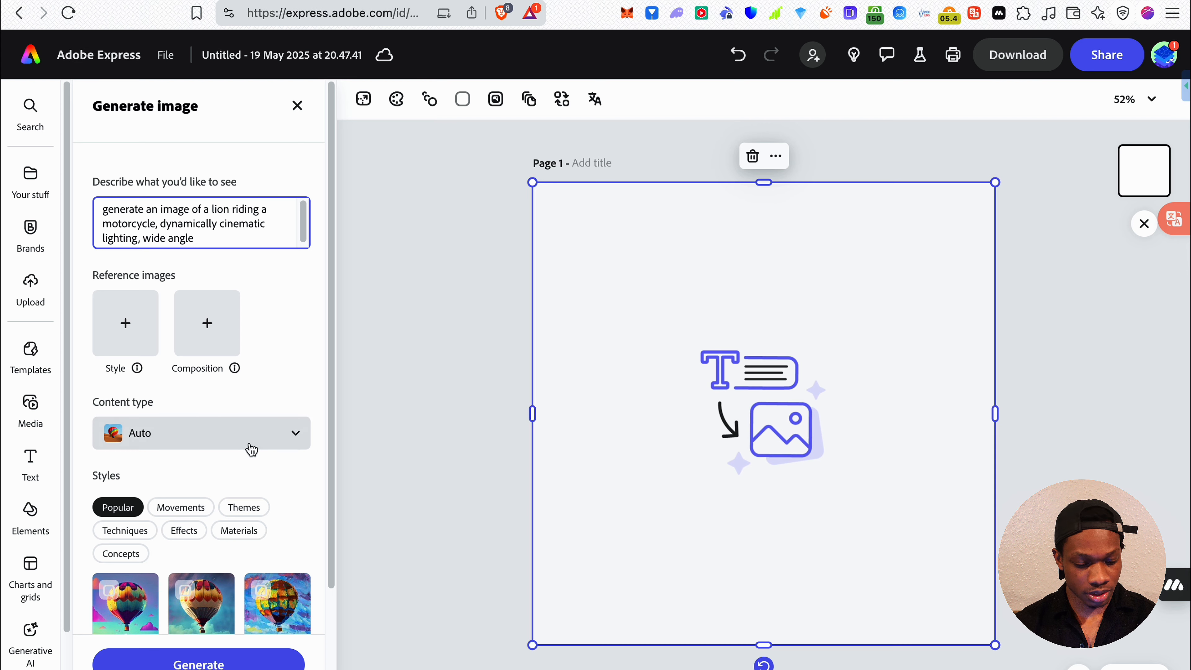
{"action": "scroll", "coordinate": [251, 448], "scroll_direction": "down", "scroll_amount": 3}
{"action": "scroll", "coordinate": [282, 346], "scroll_direction": "up", "scroll_amount": 3}
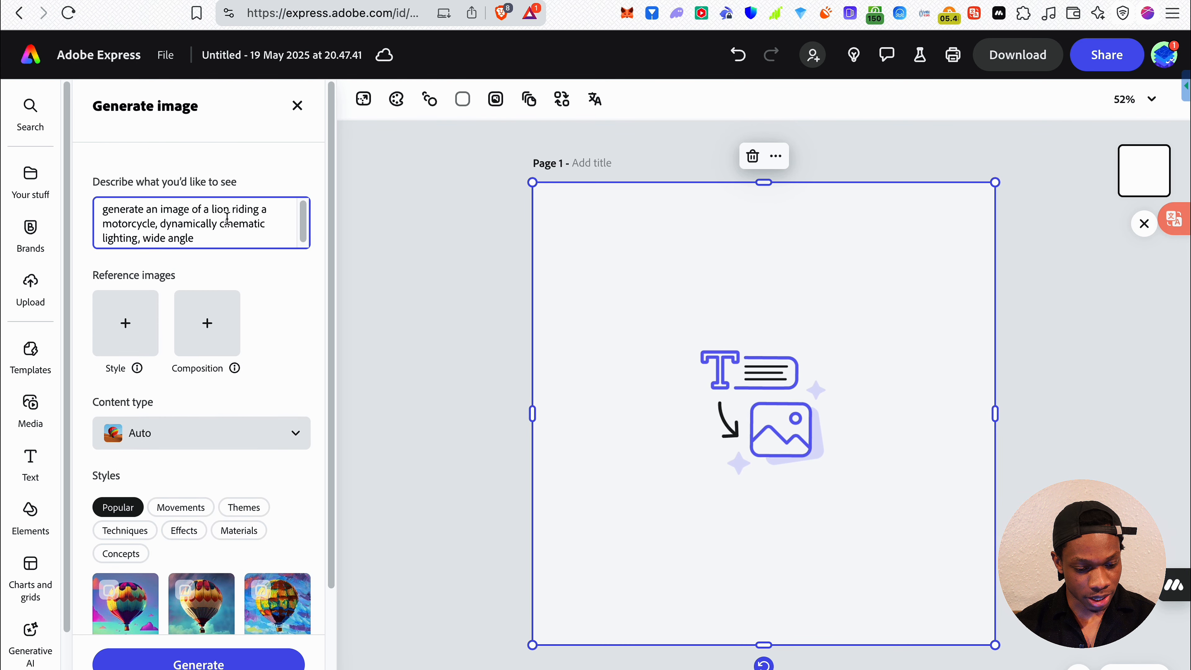
{"action": "left_click", "coordinate": [216, 421]}
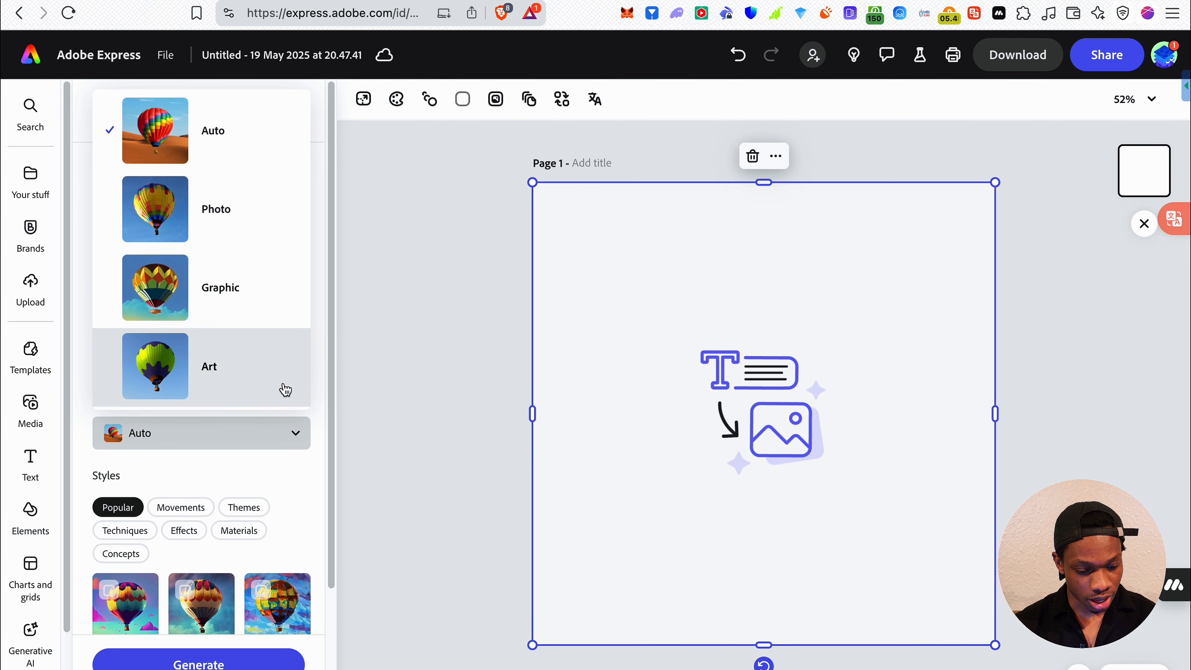
{"action": "left_click", "coordinate": [212, 473]}
{"action": "scroll", "coordinate": [792, 284], "scroll_direction": "down", "scroll_amount": 5}
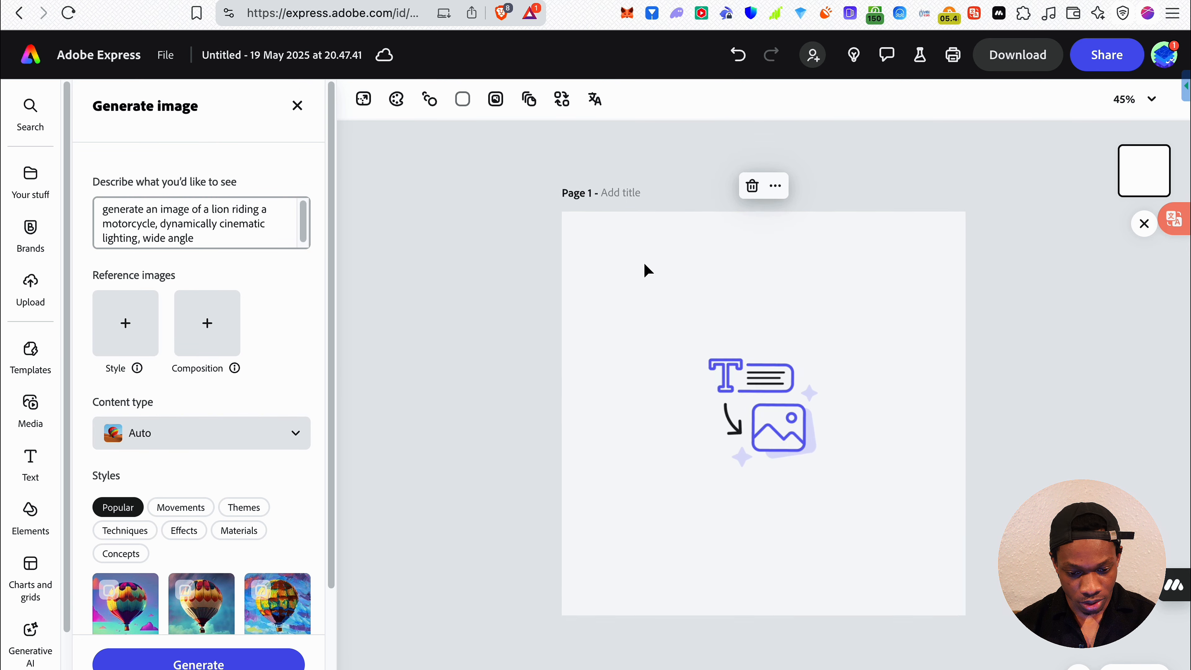
Append ", dimension 1:1" to the end of the lion image prompt
{"action": "left_click", "coordinate": [217, 245]}
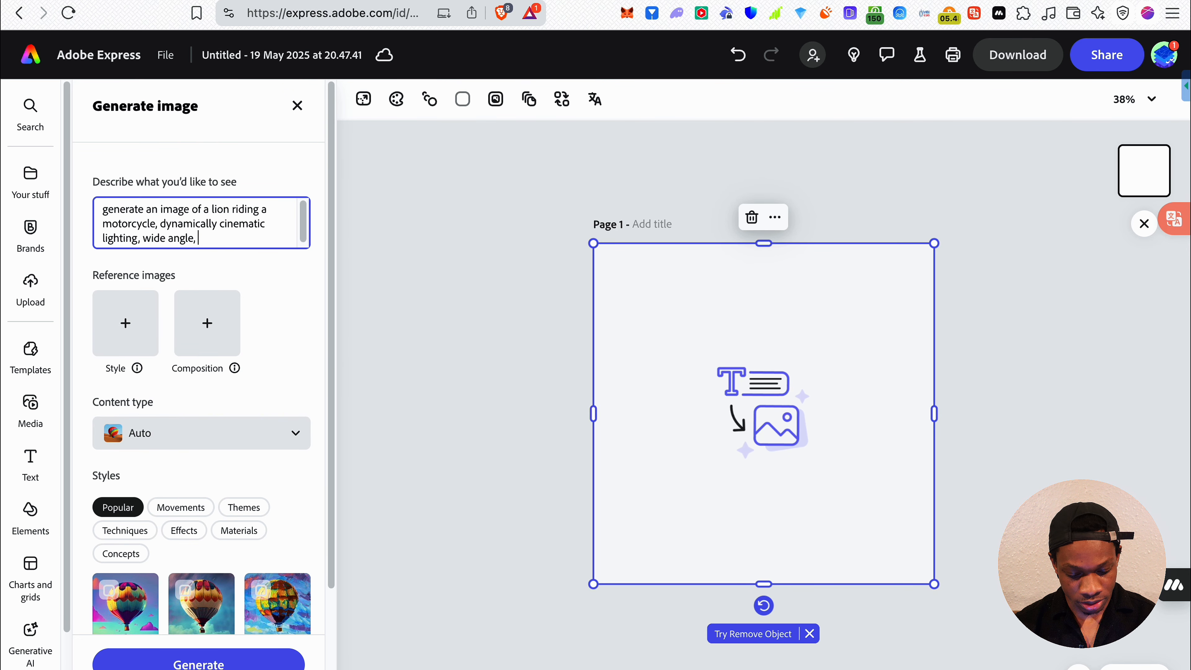
{"action": "type", "text": "1:1"}
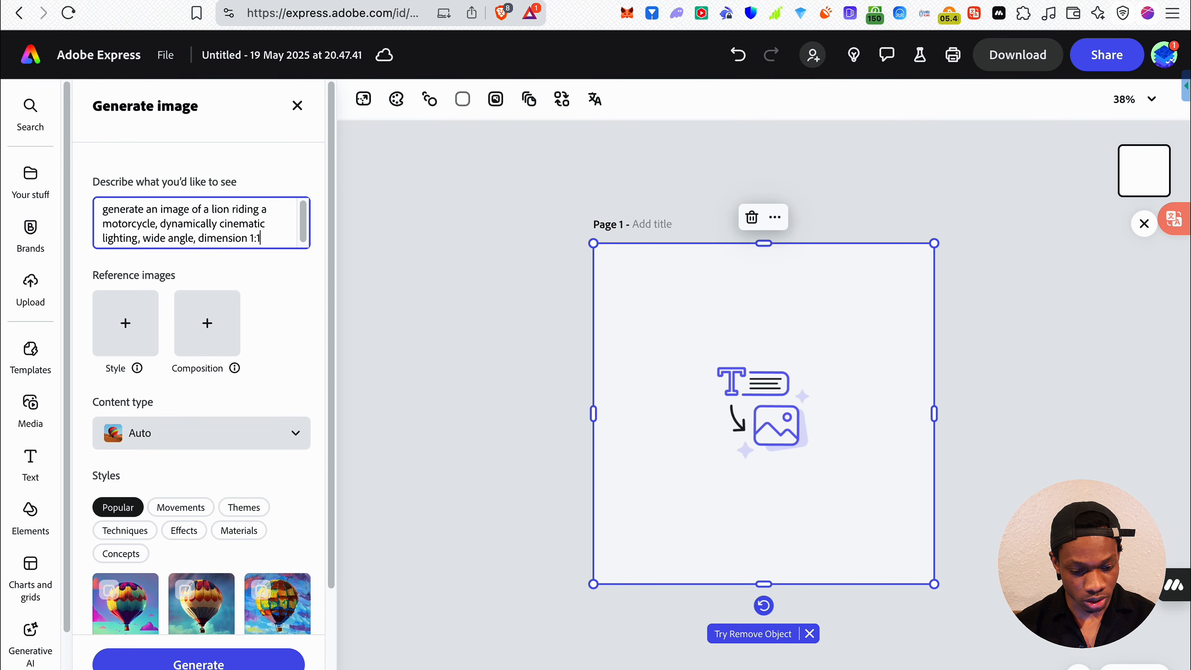
{"action": "left_click", "coordinate": [169, 271]}
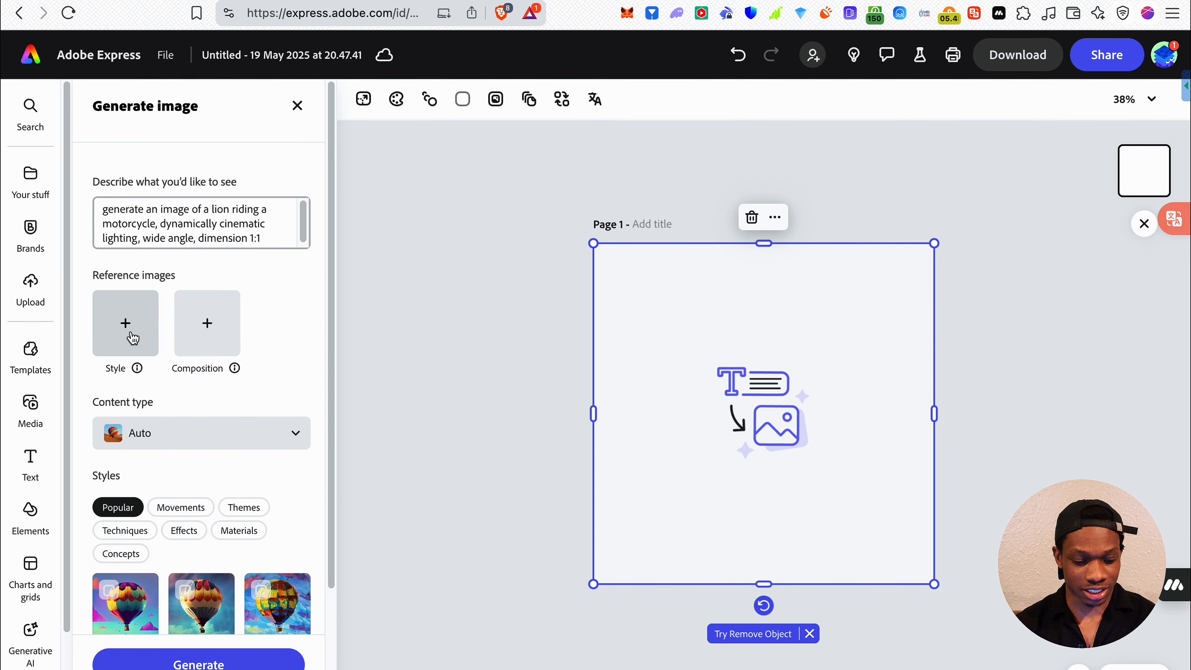
Read the explanations of the style and composition references, and set the content type to Photo
{"action": "mouse_move", "coordinate": [137, 370]}
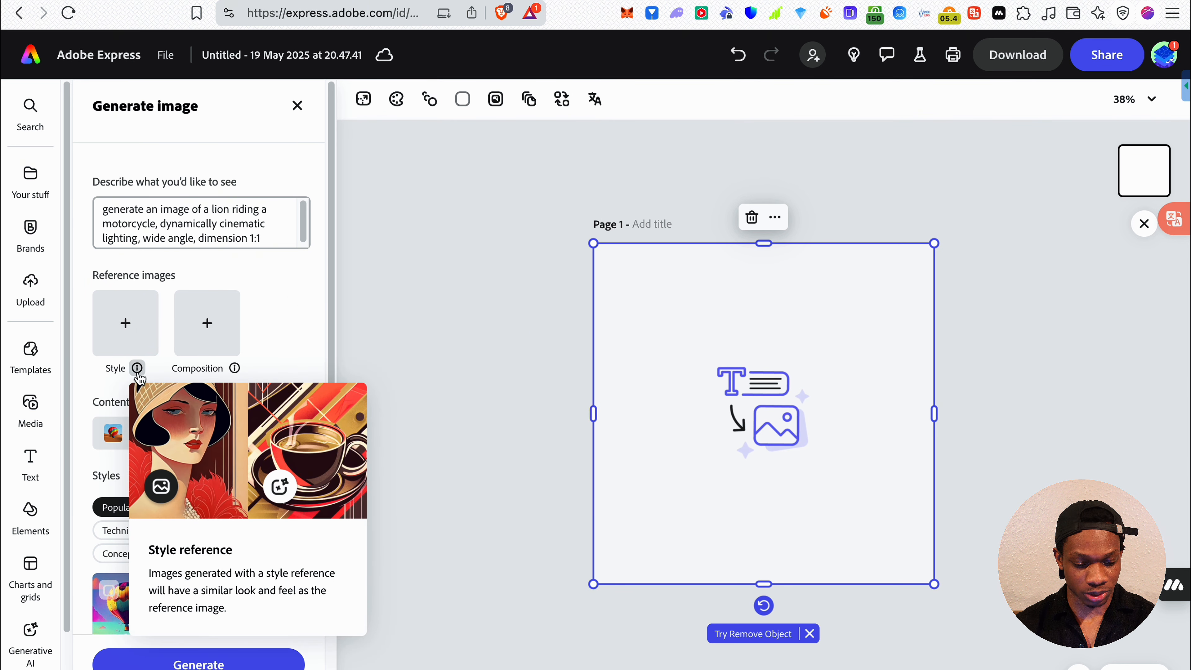
{"action": "mouse_move", "coordinate": [234, 369]}
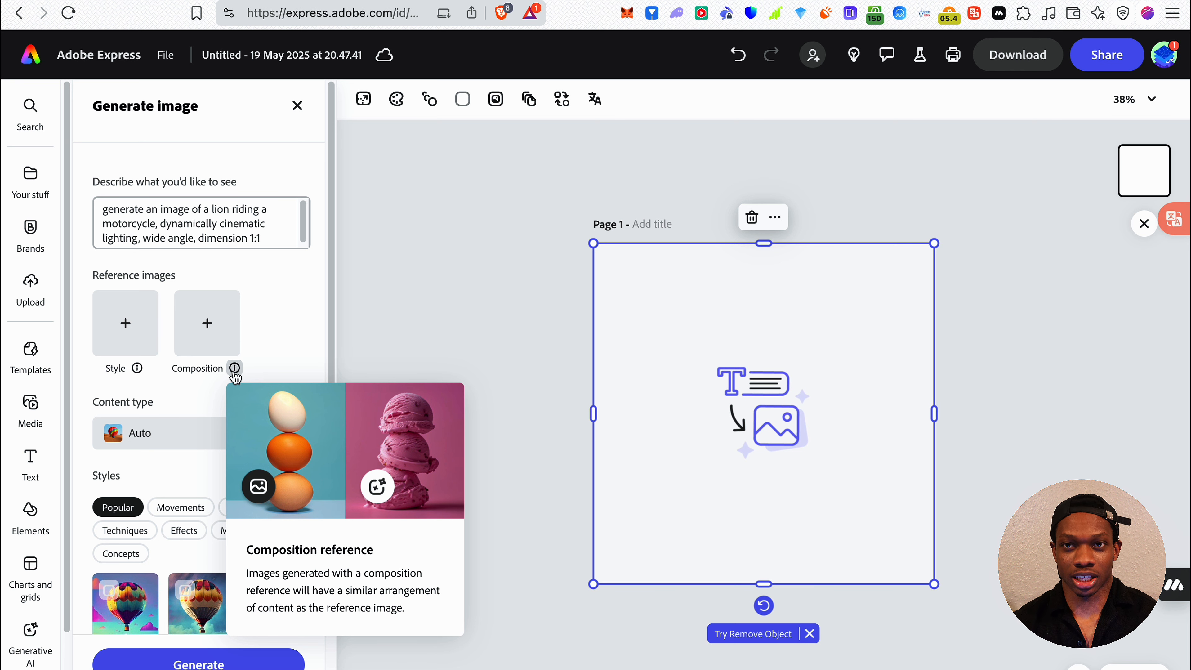
{"action": "left_click", "coordinate": [225, 440]}
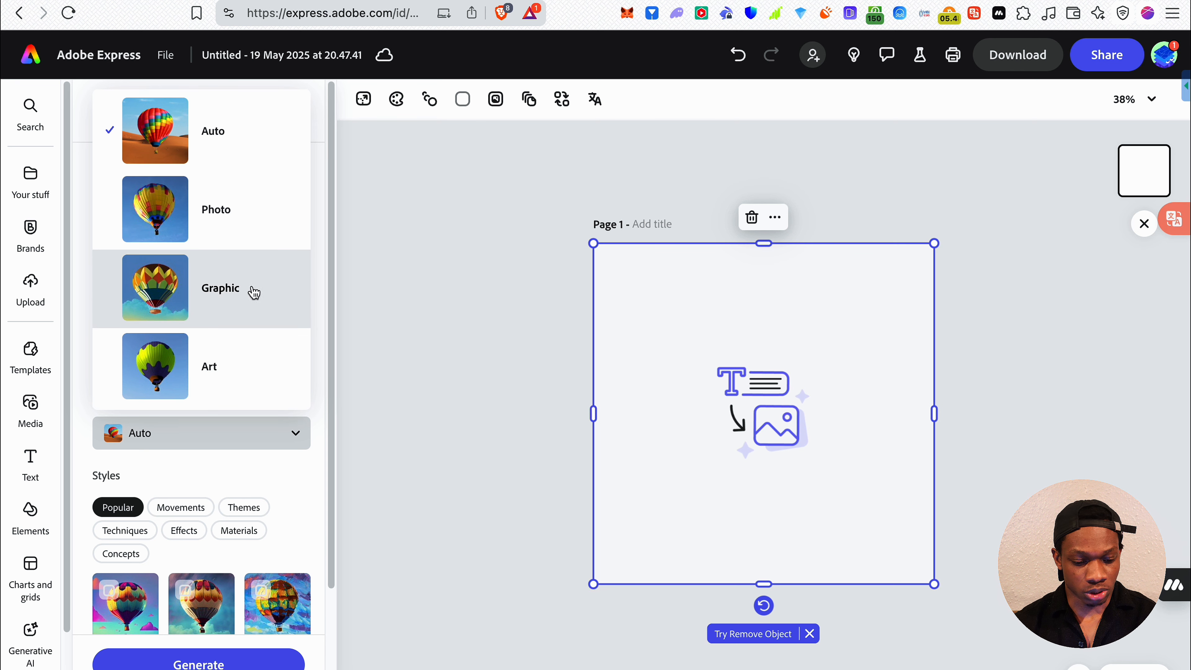
{"action": "left_click", "coordinate": [215, 229]}
Try the Synthwave and Digital art styles from the popular set, and deselect both
{"action": "scroll", "coordinate": [239, 422], "scroll_direction": "down", "scroll_amount": 5}
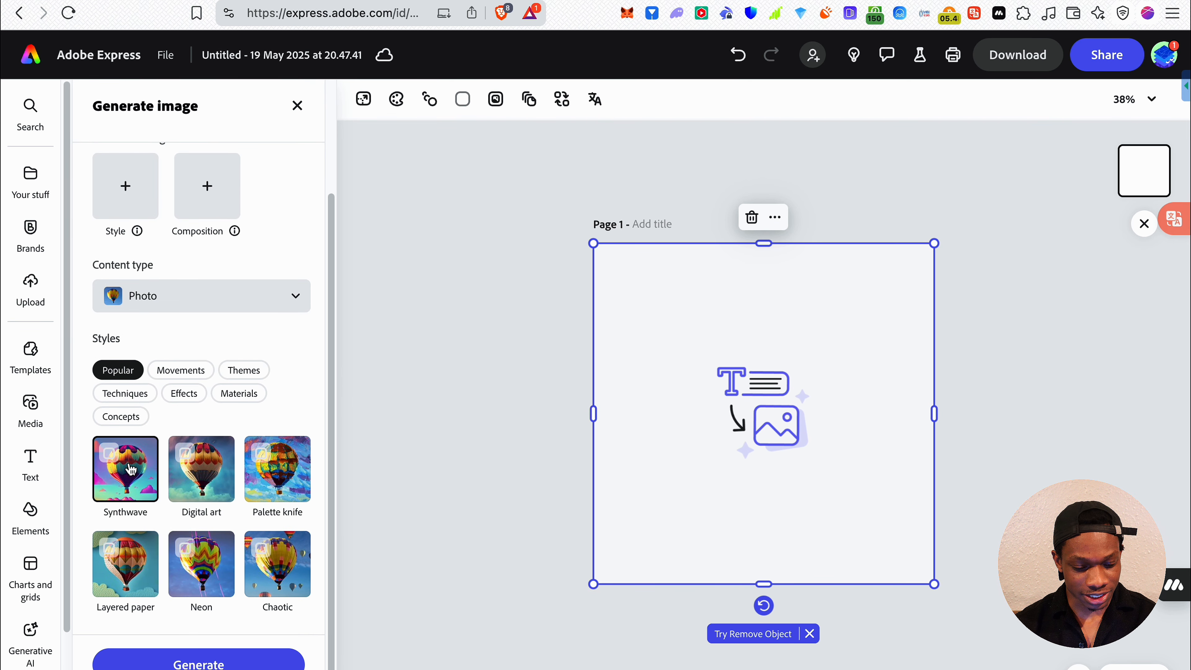
{"action": "left_click", "coordinate": [131, 469]}
{"action": "left_click", "coordinate": [182, 475]}
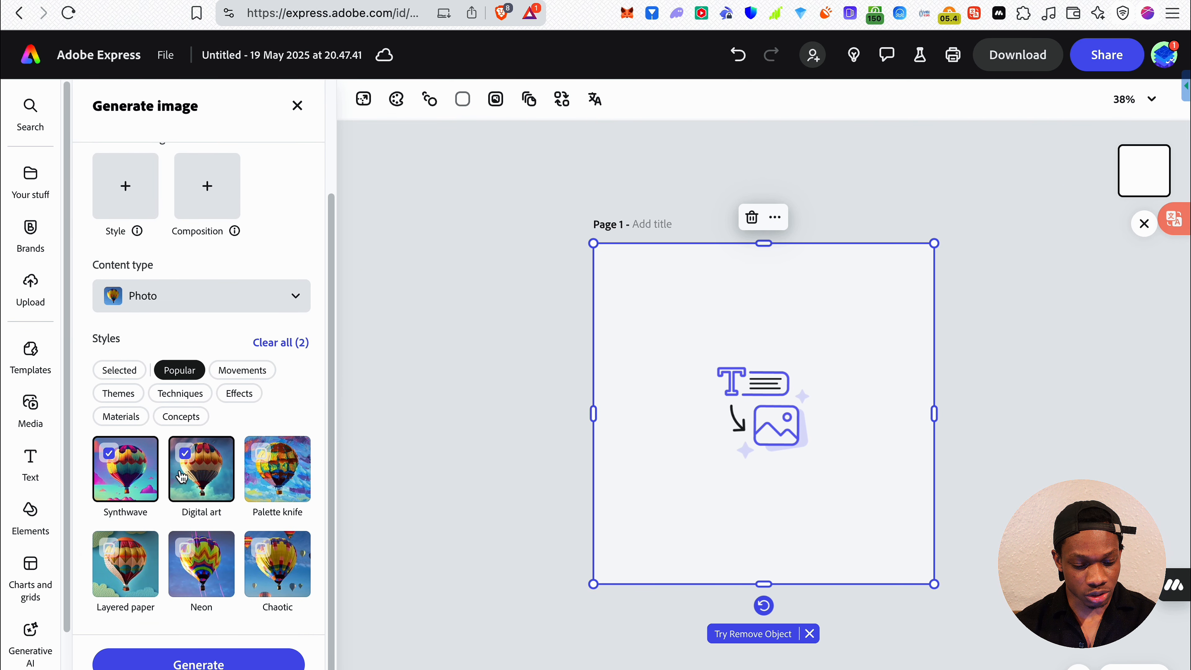
{"action": "left_click", "coordinate": [103, 460]}
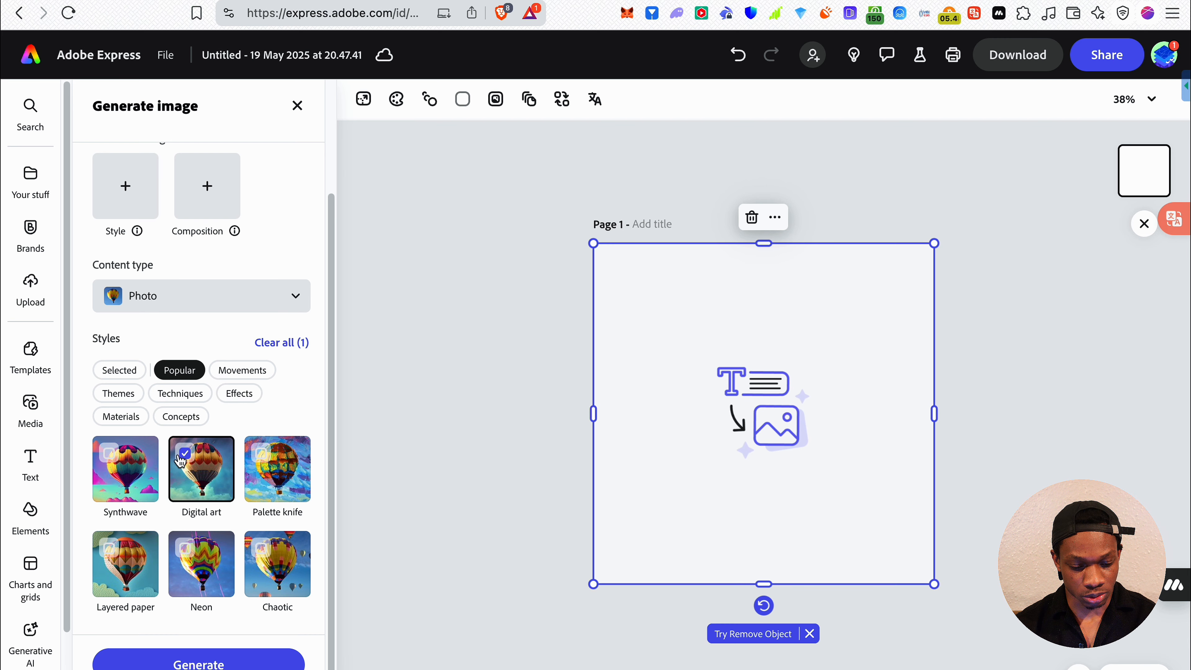
{"action": "left_click", "coordinate": [184, 458]}
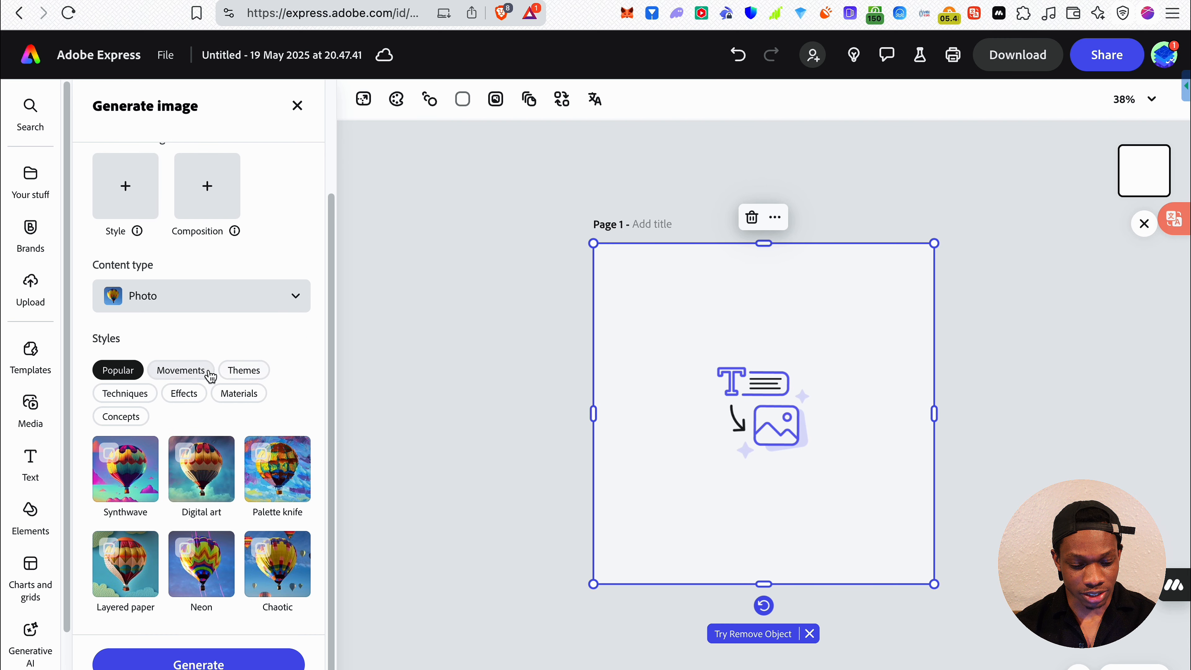
Look through the Themes, Techniques and Effects style categories
{"action": "scroll", "coordinate": [239, 389], "scroll_direction": "down", "scroll_amount": 1}
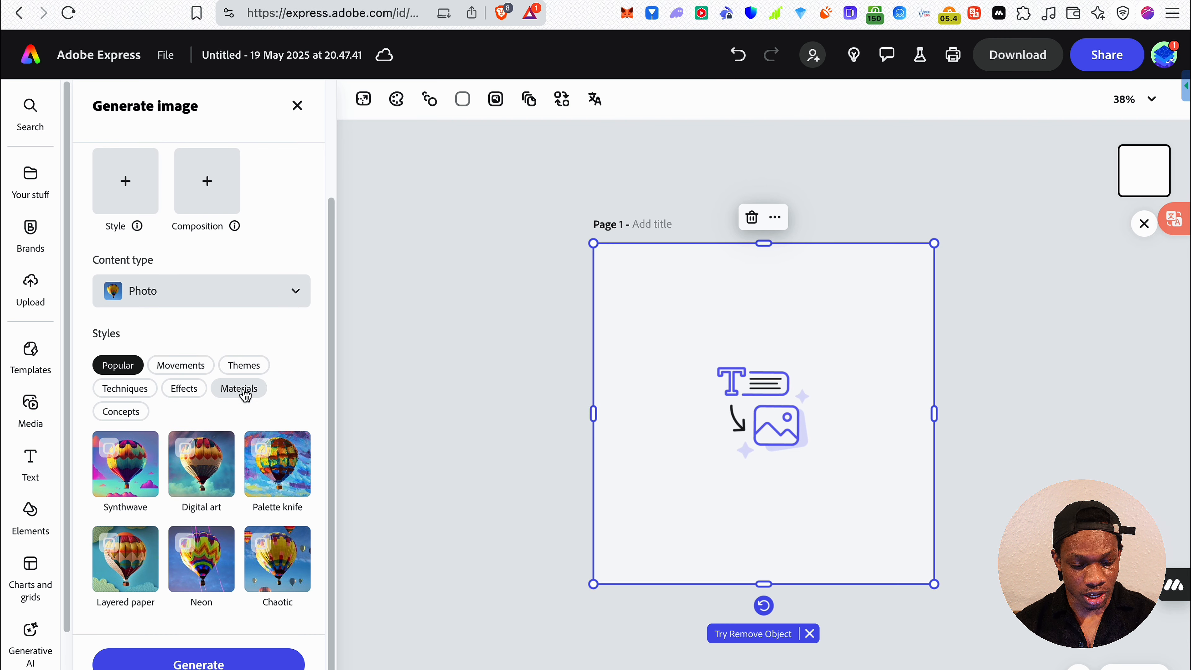
{"action": "left_click", "coordinate": [254, 368]}
{"action": "left_click", "coordinate": [123, 388]}
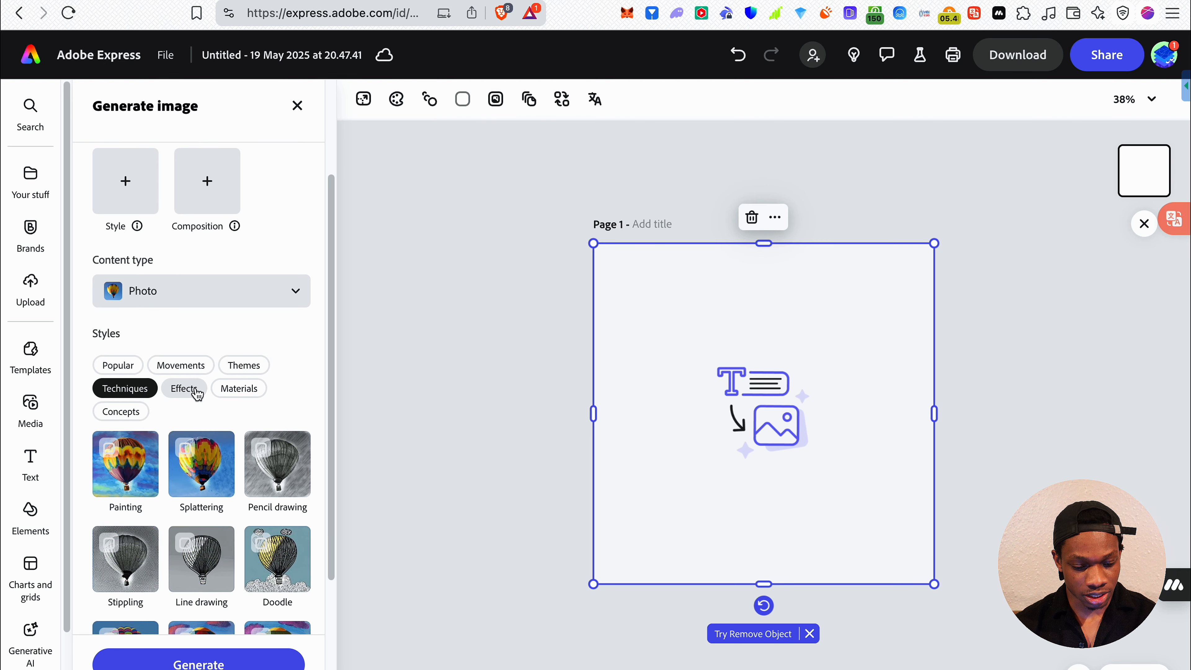
{"action": "left_click", "coordinate": [185, 389]}
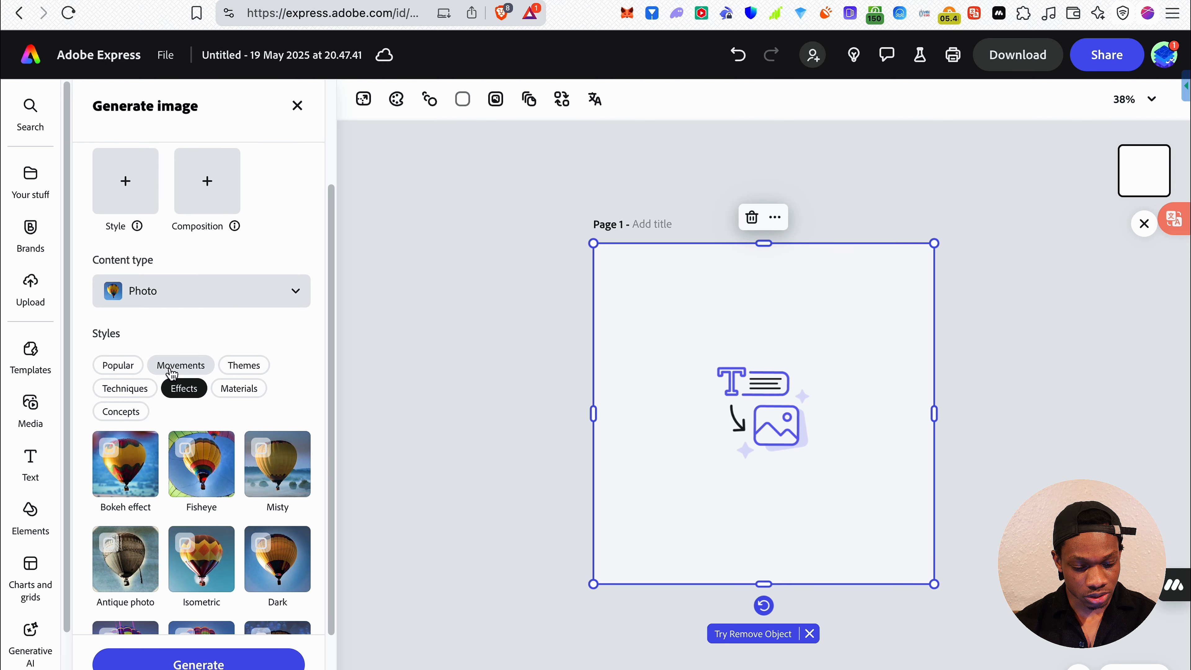
Try combining the Vaporwave, Science fiction and Painting styles, review the selection, and clear all selected styles
{"action": "left_click", "coordinate": [181, 366]}
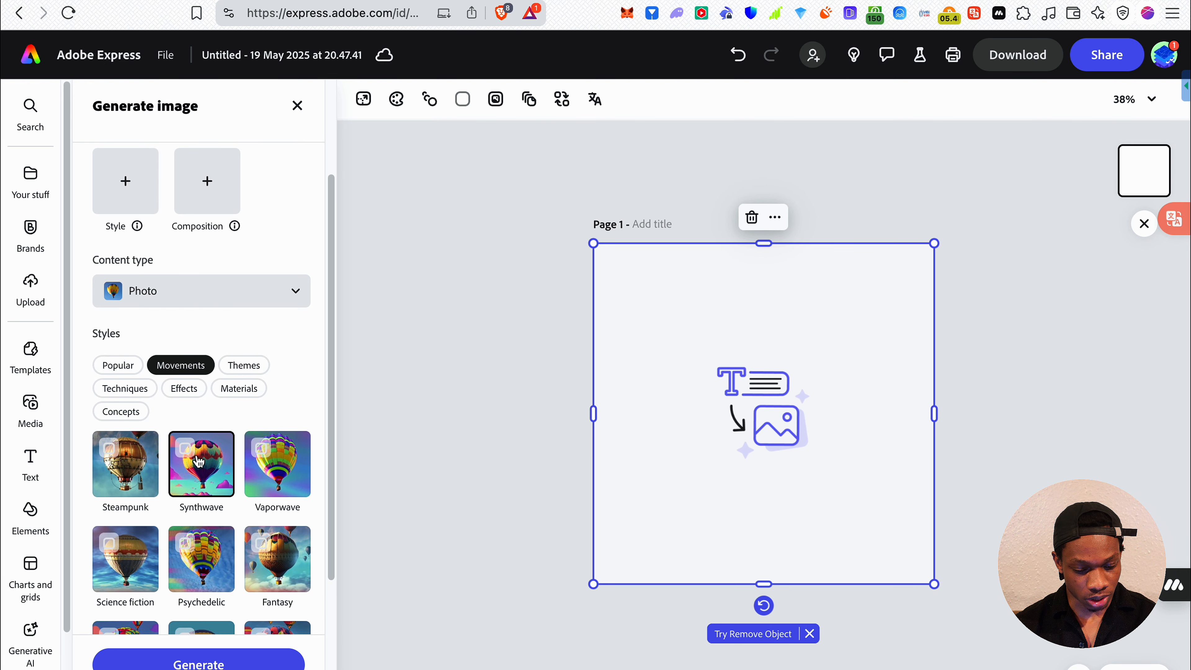
{"action": "left_click", "coordinate": [262, 457]}
{"action": "scroll", "coordinate": [235, 517], "scroll_direction": "down", "scroll_amount": 2}
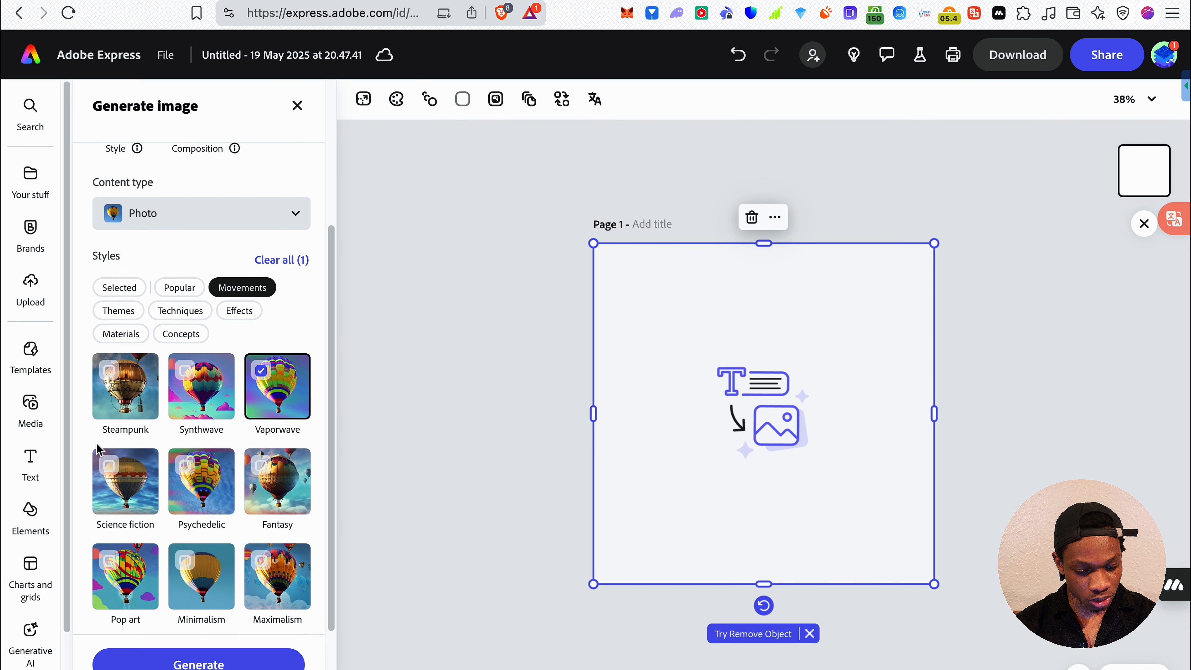
{"action": "left_click", "coordinate": [136, 488]}
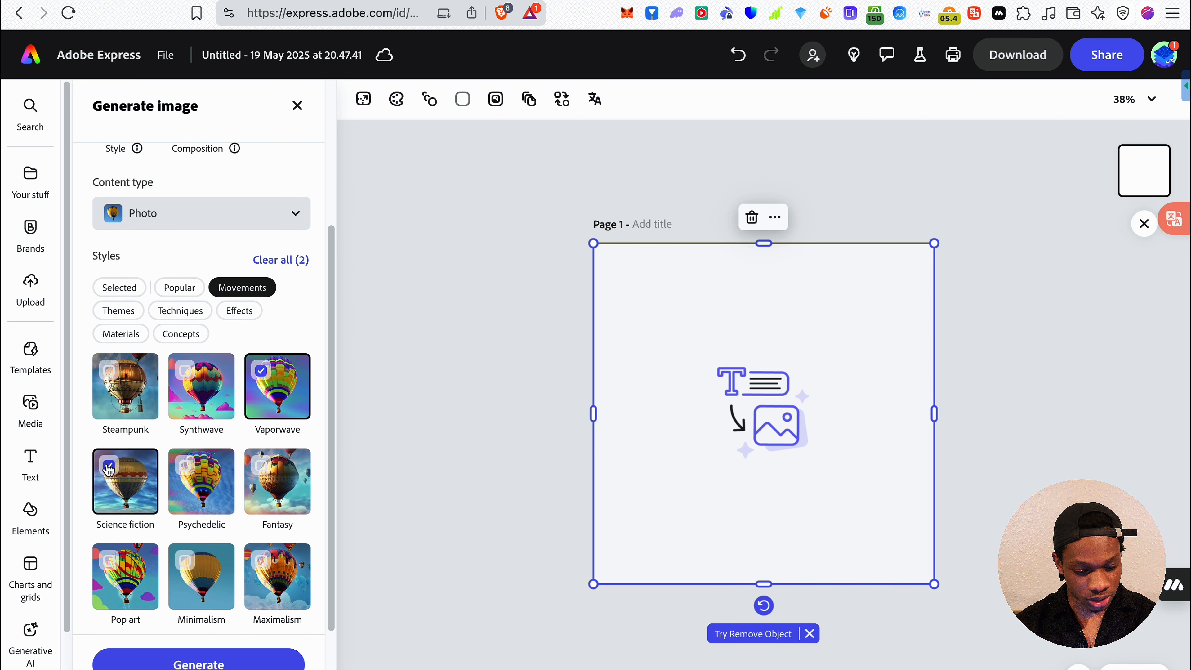
{"action": "left_click", "coordinate": [165, 309]}
{"action": "scroll", "coordinate": [210, 476], "scroll_direction": "down", "scroll_amount": 1}
{"action": "left_click", "coordinate": [123, 321]}
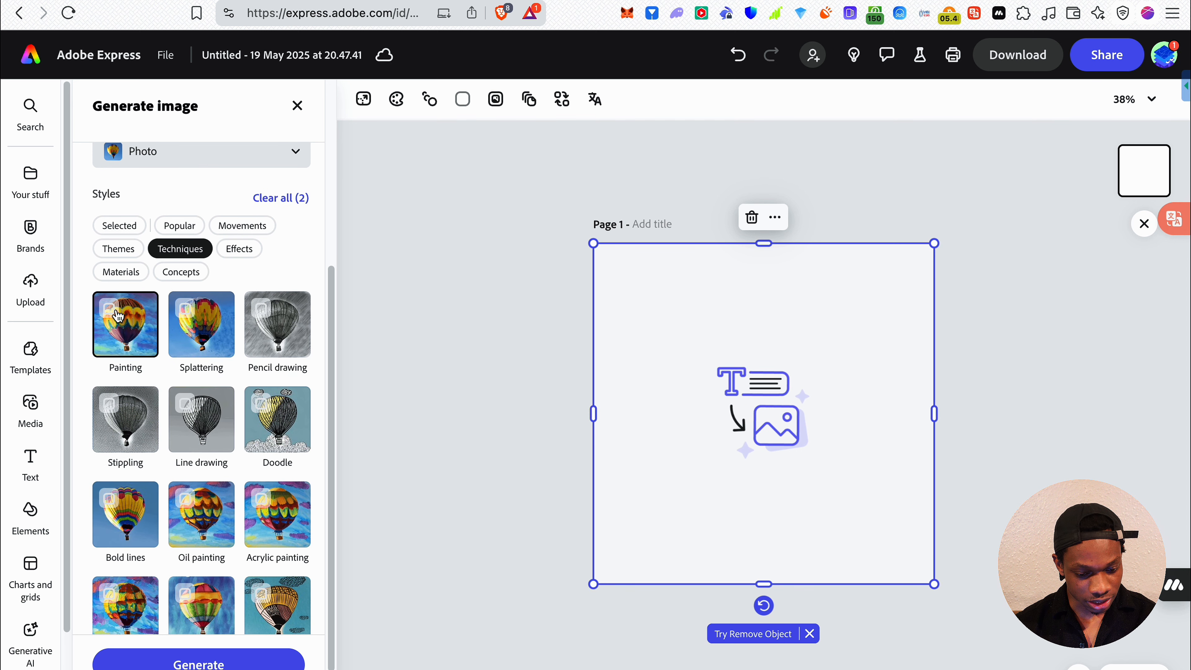
{"action": "left_click", "coordinate": [141, 224]}
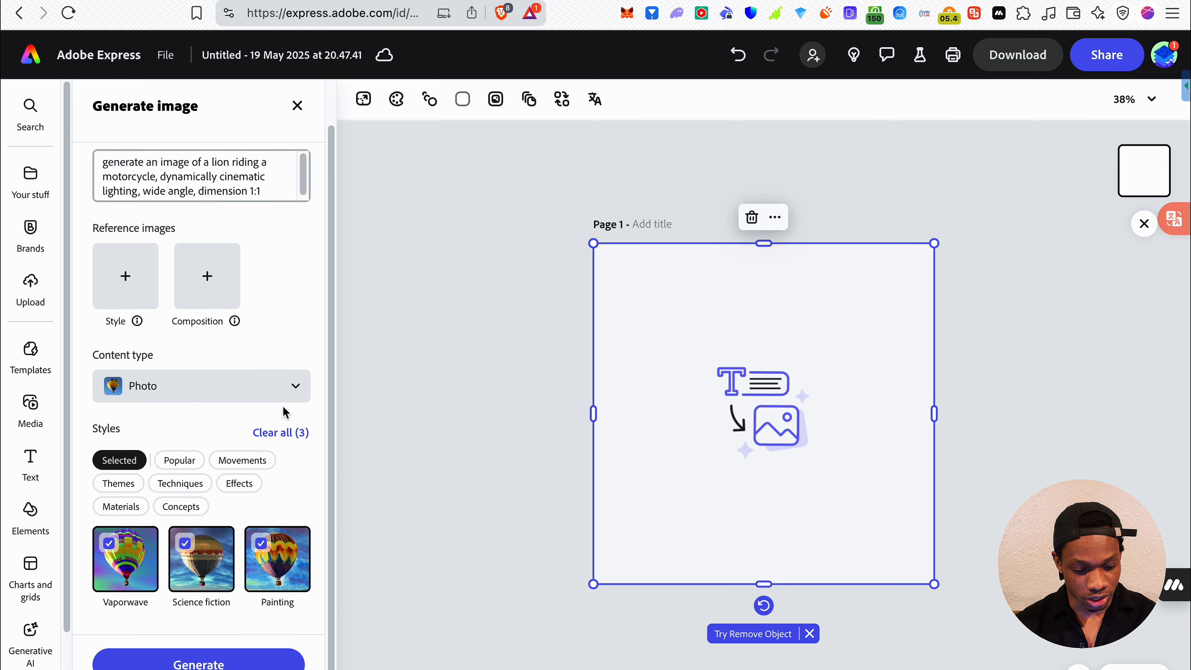
{"action": "left_click", "coordinate": [281, 431]}
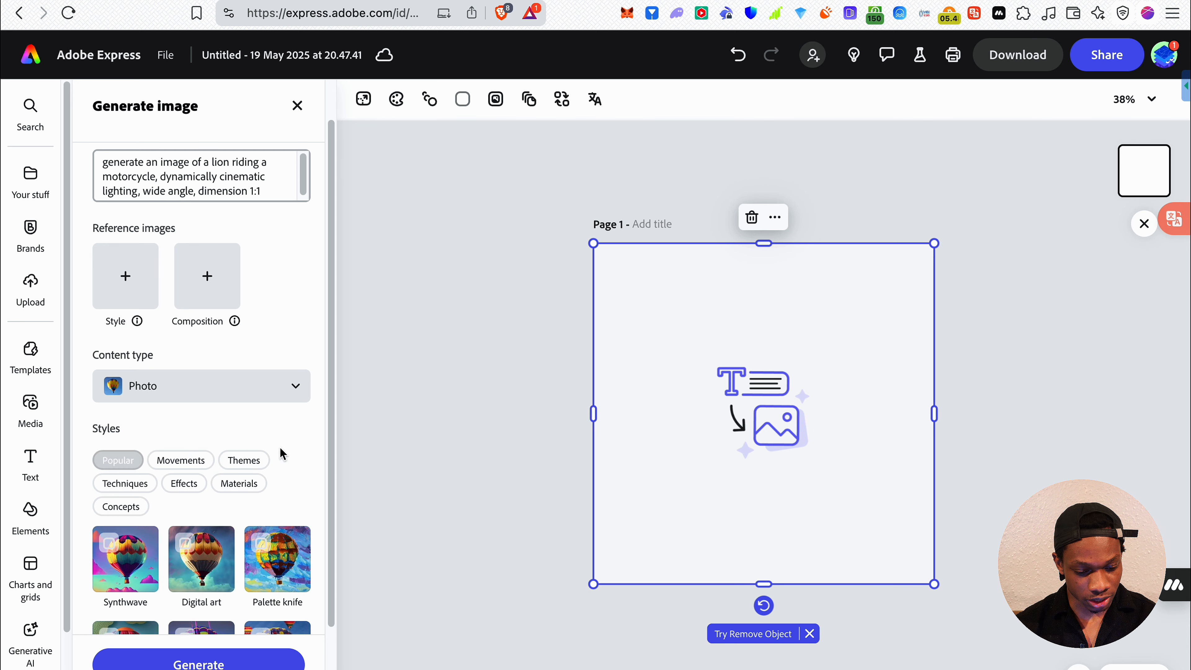
Select the Psychedelic and Minimalism styles from the Movements category
{"action": "scroll", "coordinate": [197, 497], "scroll_direction": "down", "scroll_amount": 2}
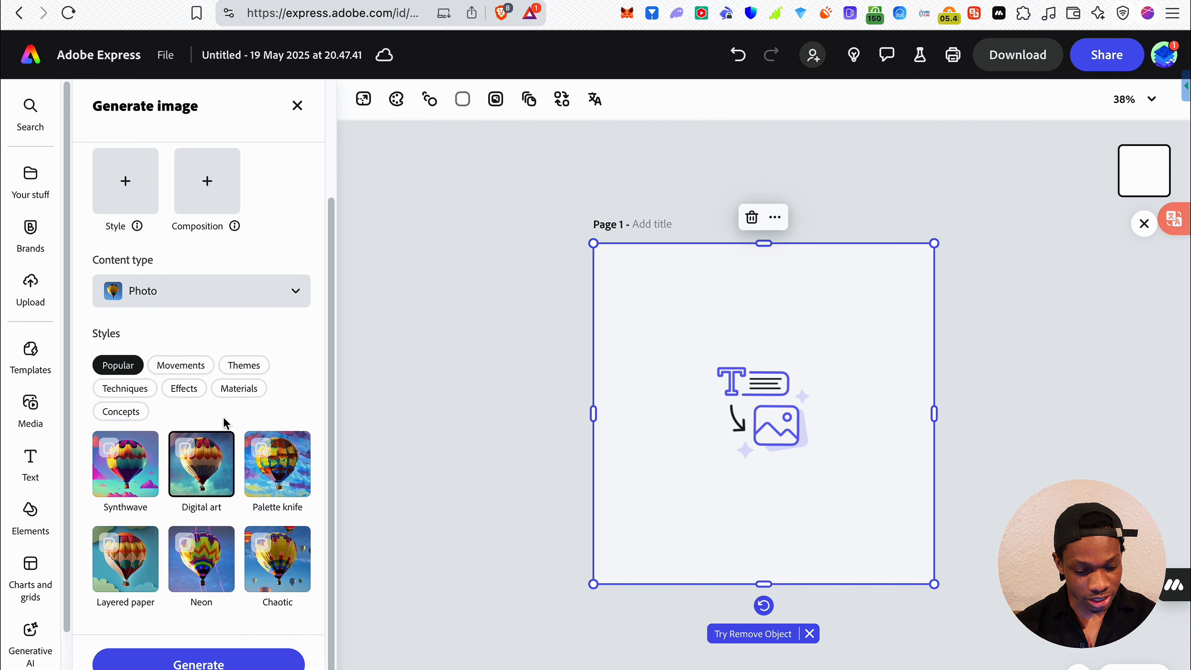
{"action": "left_click", "coordinate": [187, 365]}
{"action": "scroll", "coordinate": [240, 509], "scroll_direction": "down", "scroll_amount": 2}
{"action": "scroll", "coordinate": [240, 508], "scroll_direction": "down", "scroll_amount": 2}
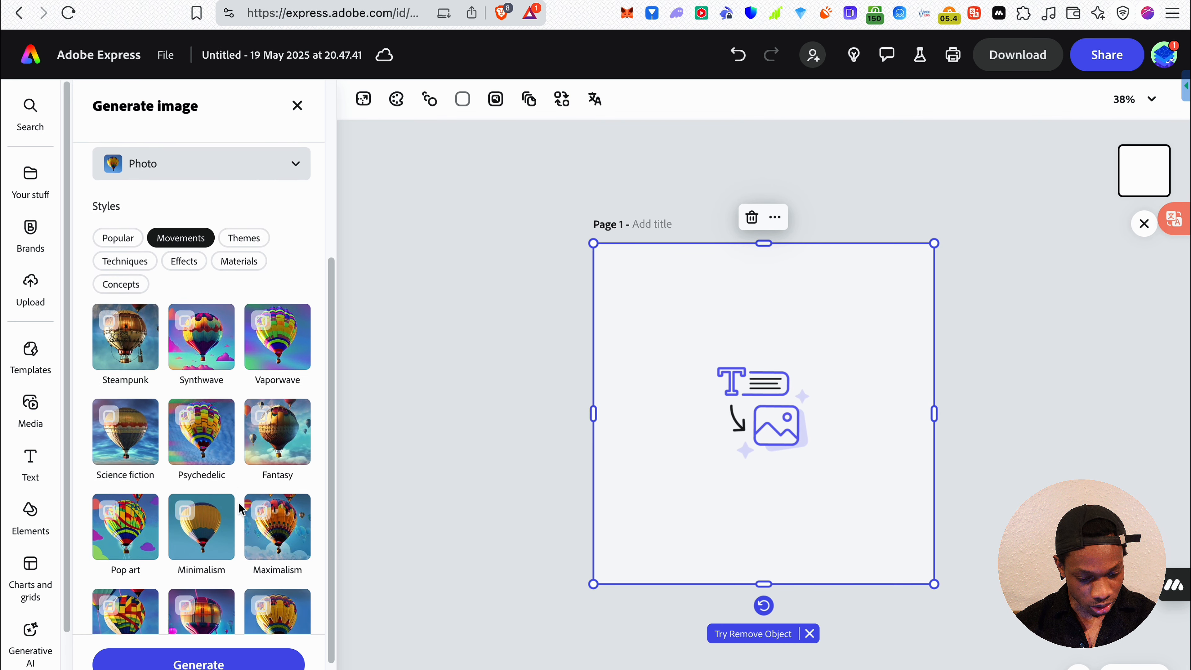
{"action": "left_click", "coordinate": [186, 375]}
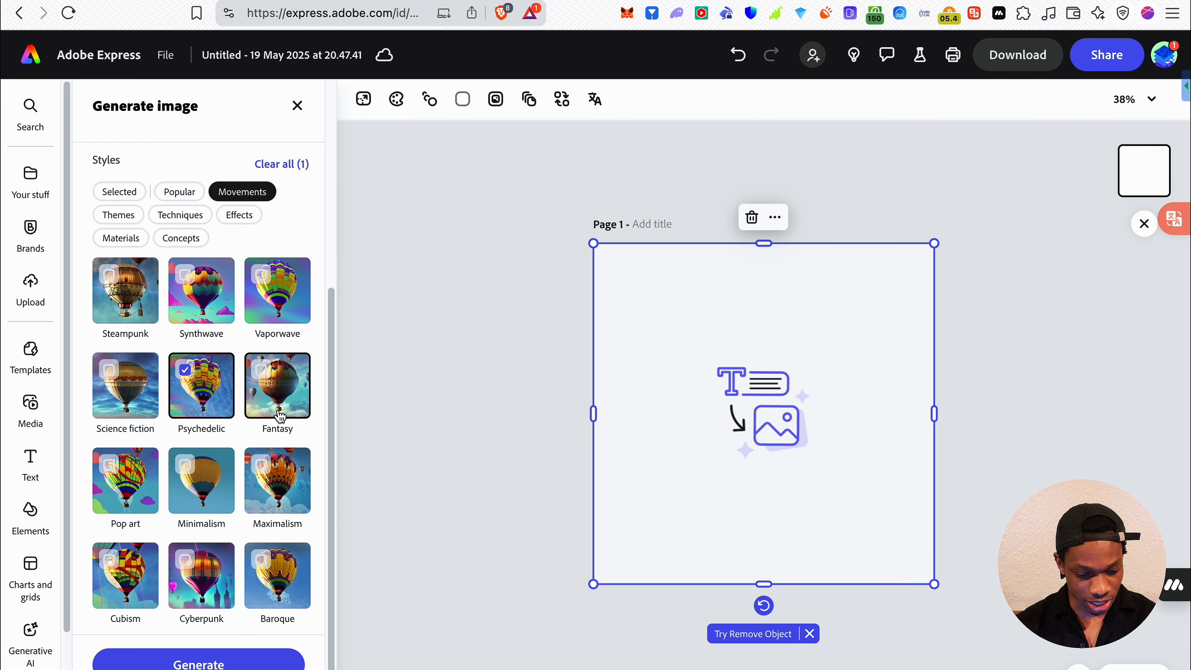
{"action": "scroll", "coordinate": [274, 422], "scroll_direction": "down", "scroll_amount": 1}
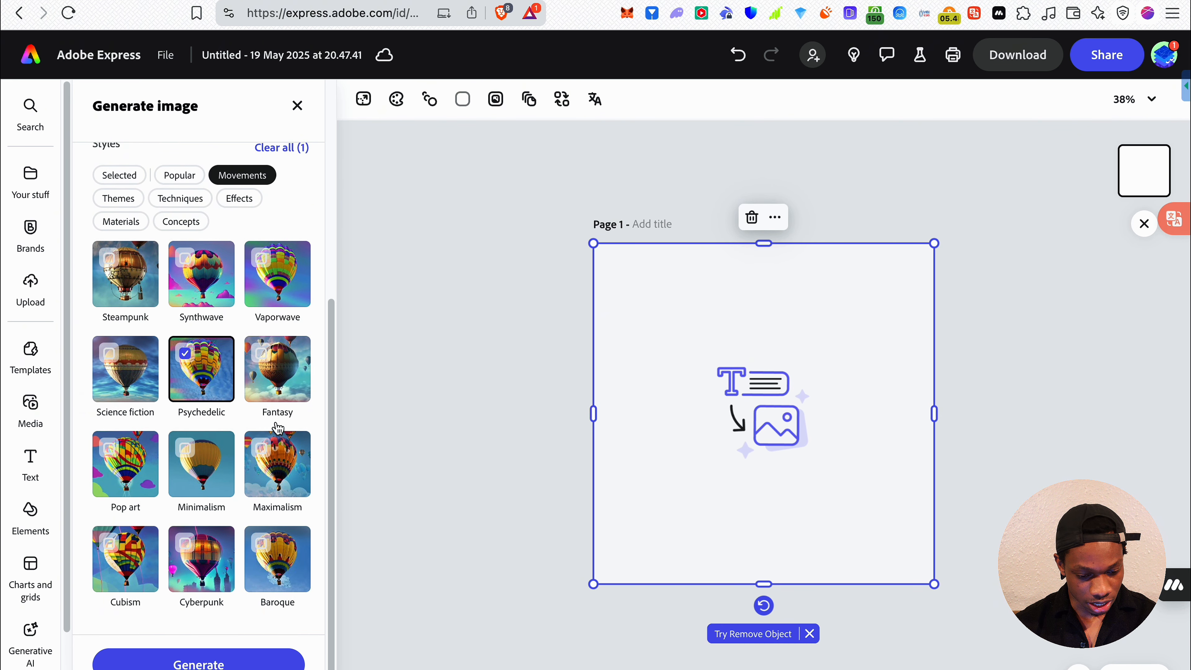
{"action": "left_click", "coordinate": [190, 459]}
Insert "through a Dubai desert" after "motorcycle" in the image prompt
{"action": "scroll", "coordinate": [225, 417], "scroll_direction": "up", "scroll_amount": 5}
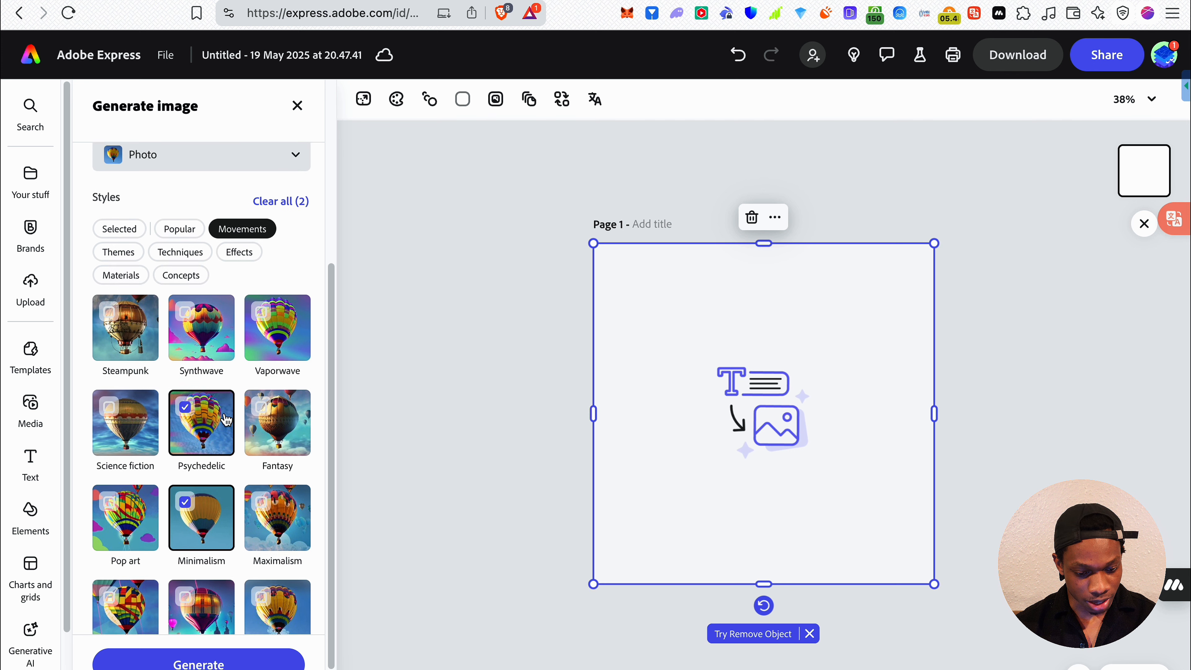
{"action": "scroll", "coordinate": [224, 412], "scroll_direction": "up", "scroll_amount": 3}
{"action": "left_click", "coordinate": [164, 237]}
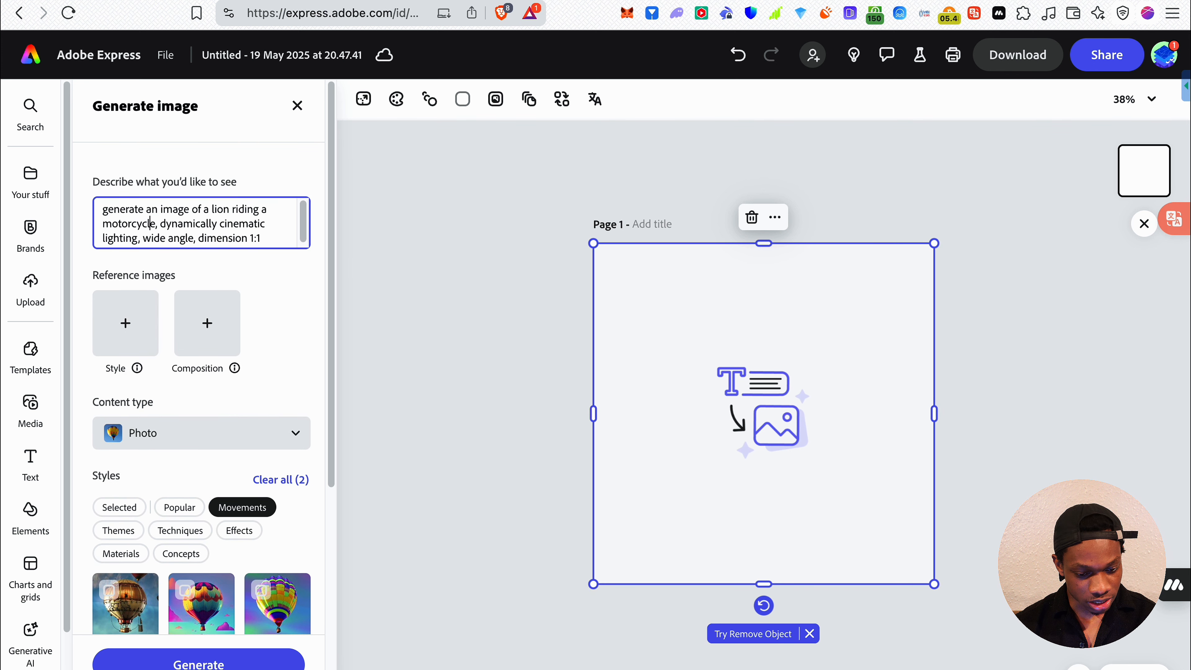
{"action": "type", "text": "through a"}
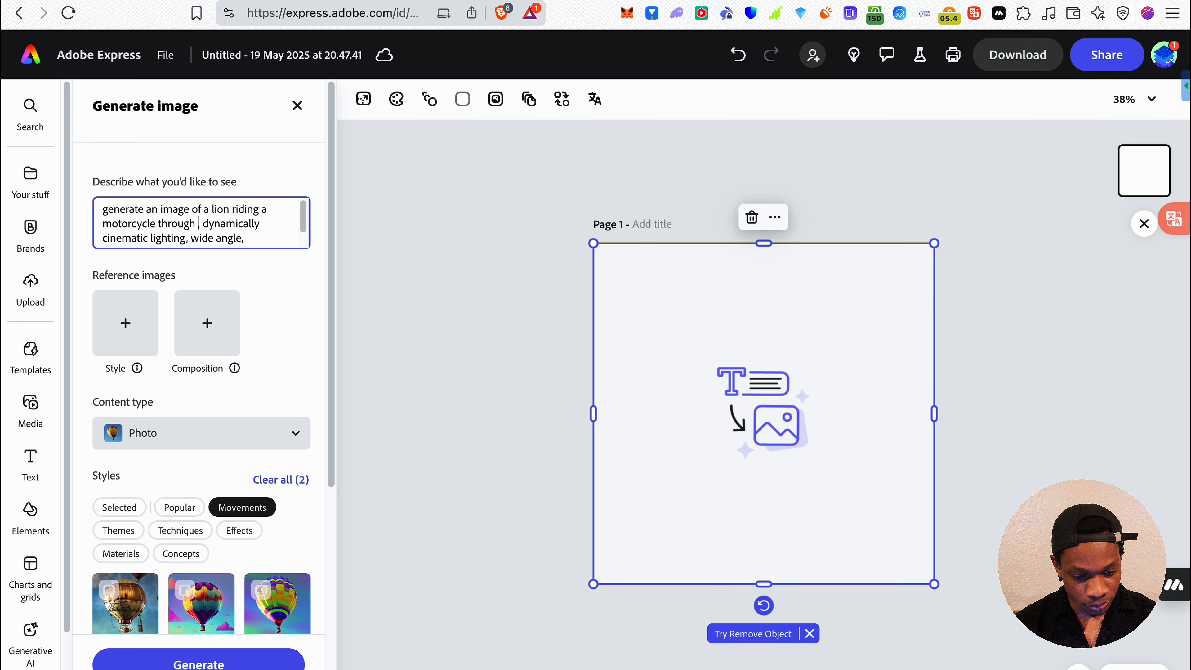
{"action": "type", "text": " deser"}
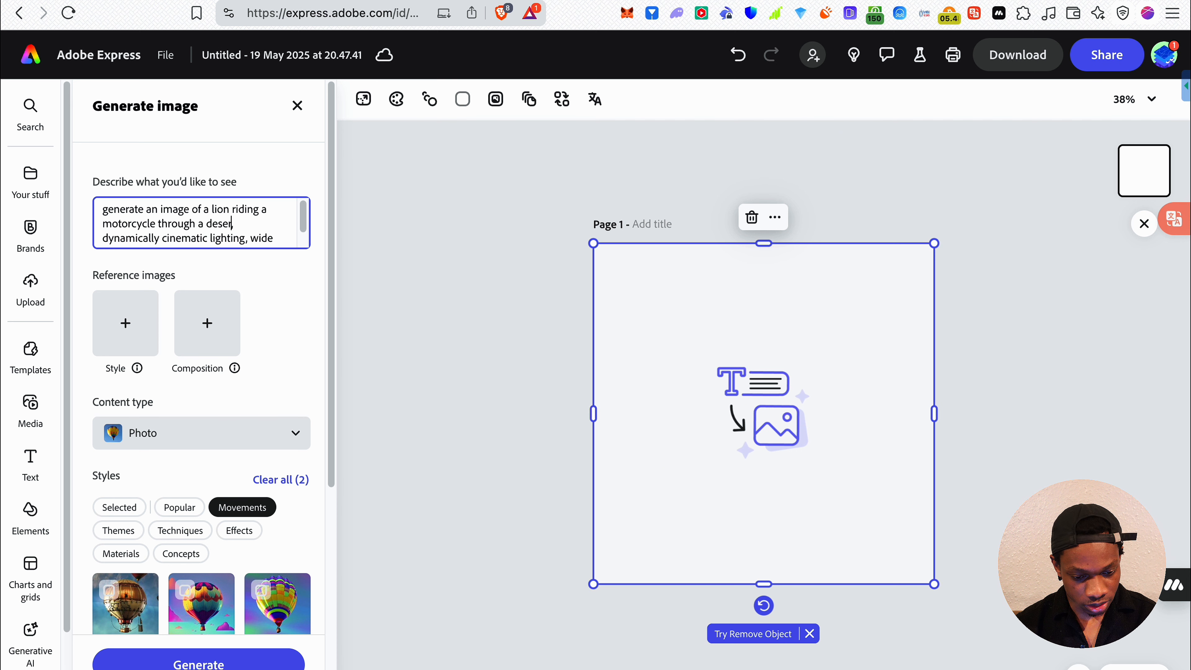
{"action": "type", "text": "Dubai"}
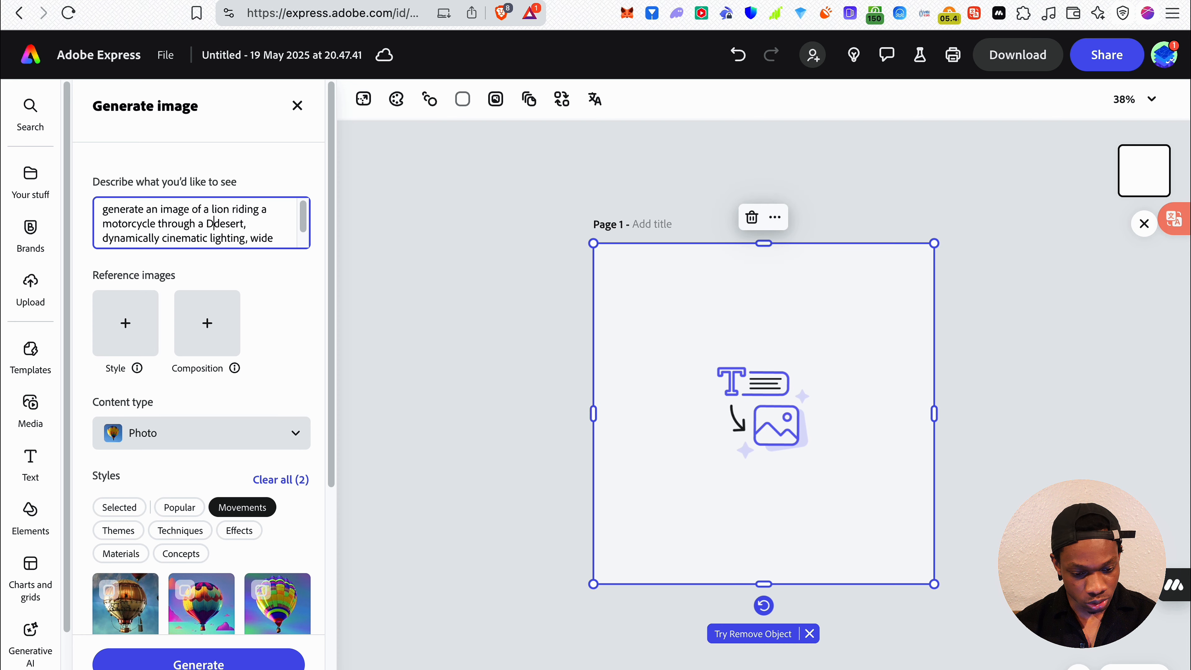
Generate images from the lion prompt with the chosen styles and inspect the first result up close
{"action": "scroll", "coordinate": [175, 403], "scroll_direction": "down", "scroll_amount": 5}
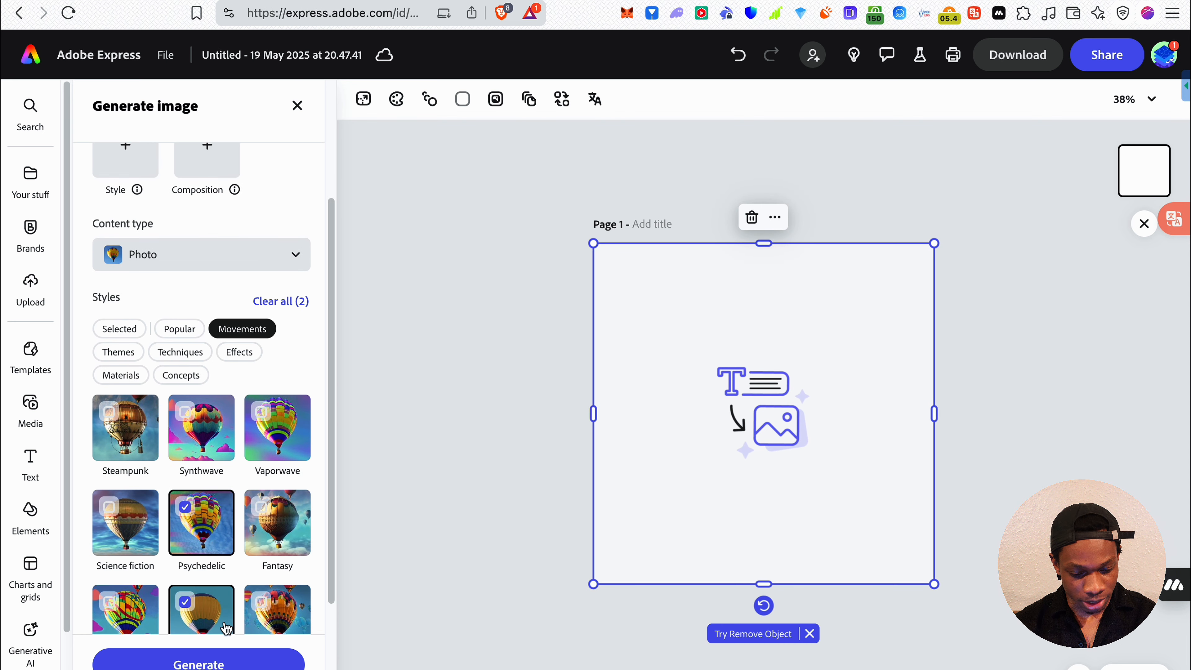
{"action": "left_click", "coordinate": [209, 659]}
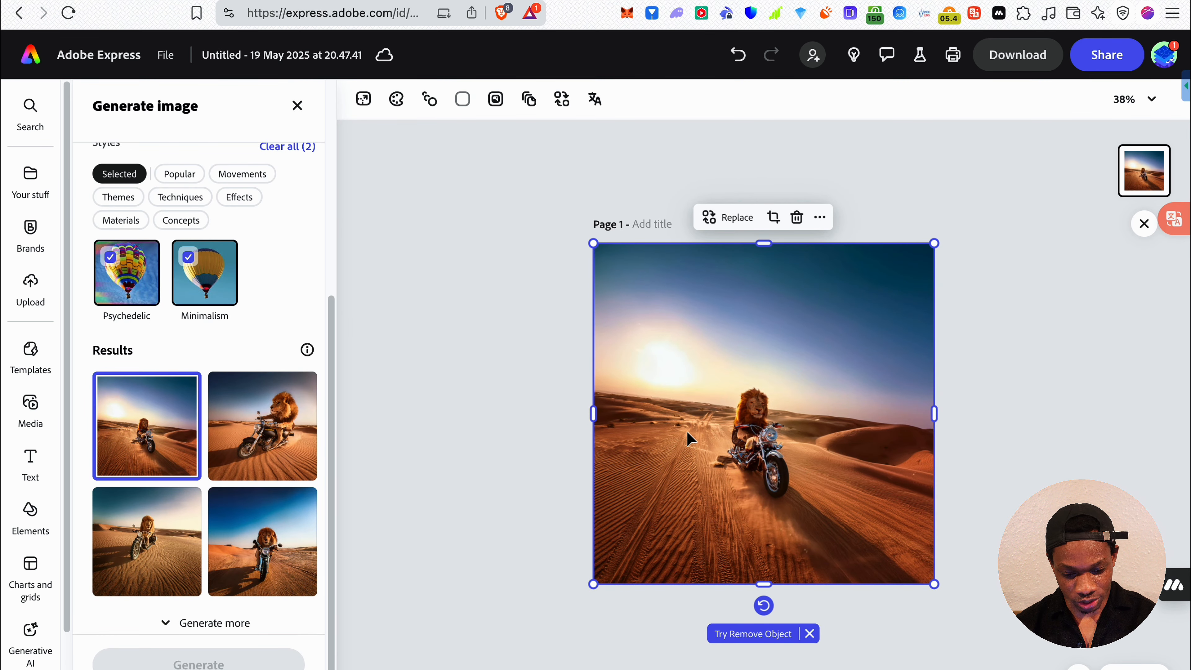
{"action": "scroll", "coordinate": [266, 490], "scroll_direction": "down", "scroll_amount": 1}
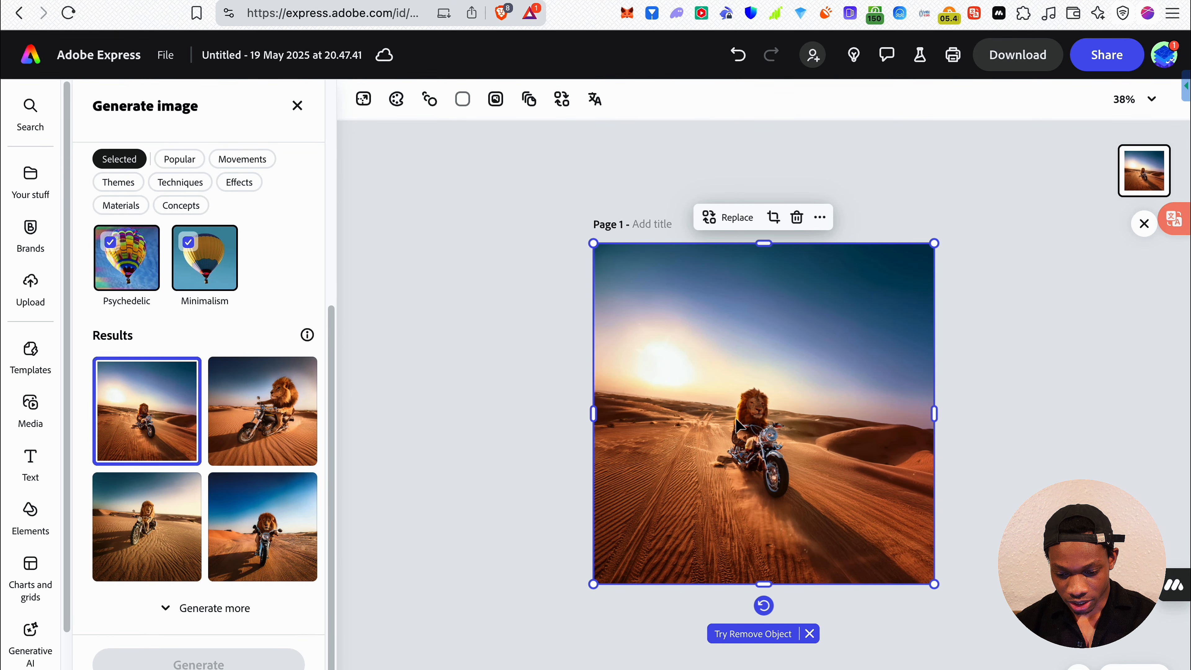
{"action": "scroll", "coordinate": [738, 425], "scroll_direction": "up", "scroll_amount": 5}
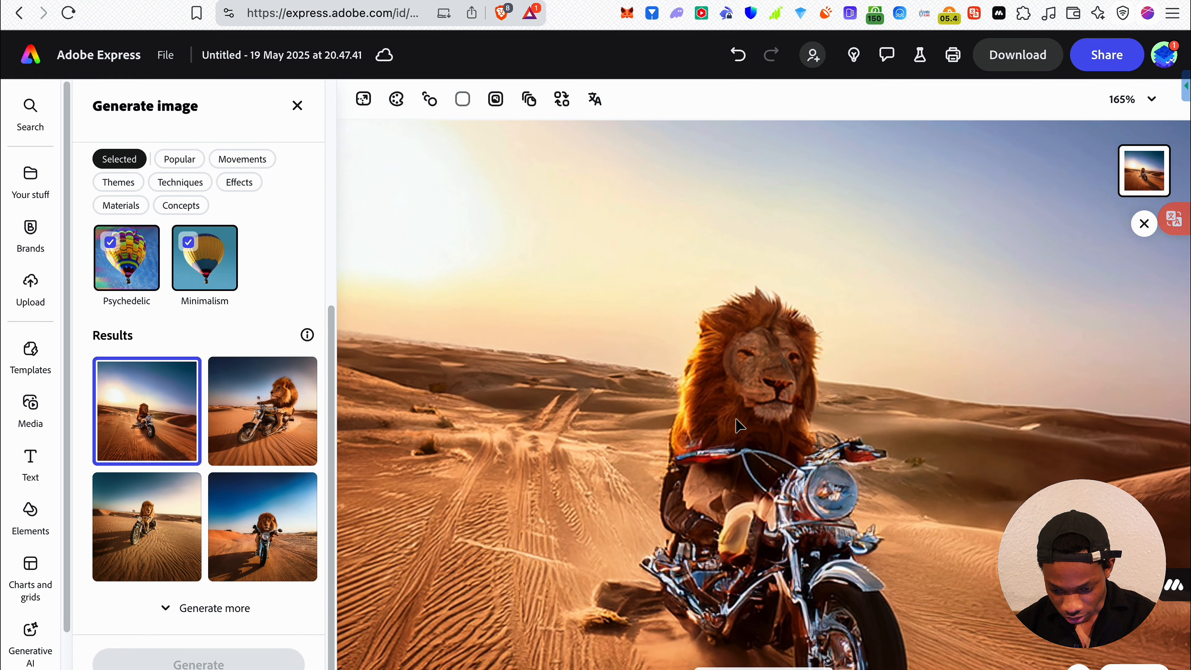
Compare the four generated results by placing the second, fourth and third on the canvas and examining the lion's details
{"action": "scroll", "coordinate": [738, 424], "scroll_direction": "down", "scroll_amount": 5}
{"action": "scroll", "coordinate": [738, 413], "scroll_direction": "up", "scroll_amount": 3}
{"action": "scroll", "coordinate": [739, 385], "scroll_direction": "down", "scroll_amount": 2}
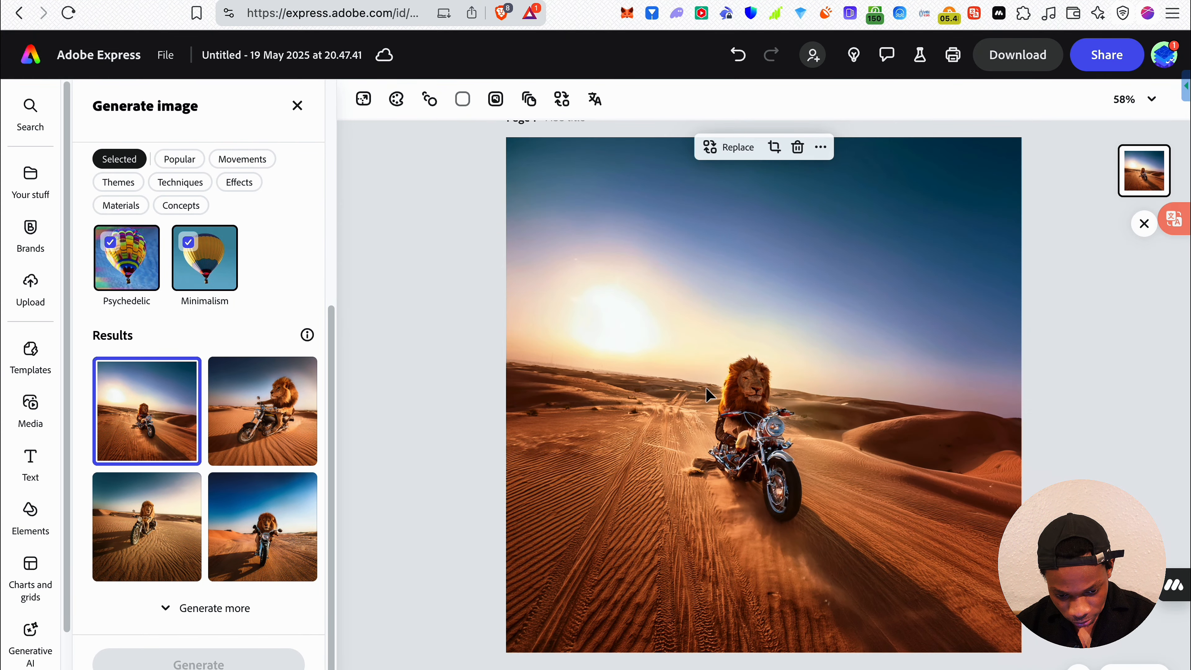
{"action": "left_click", "coordinate": [245, 393]}
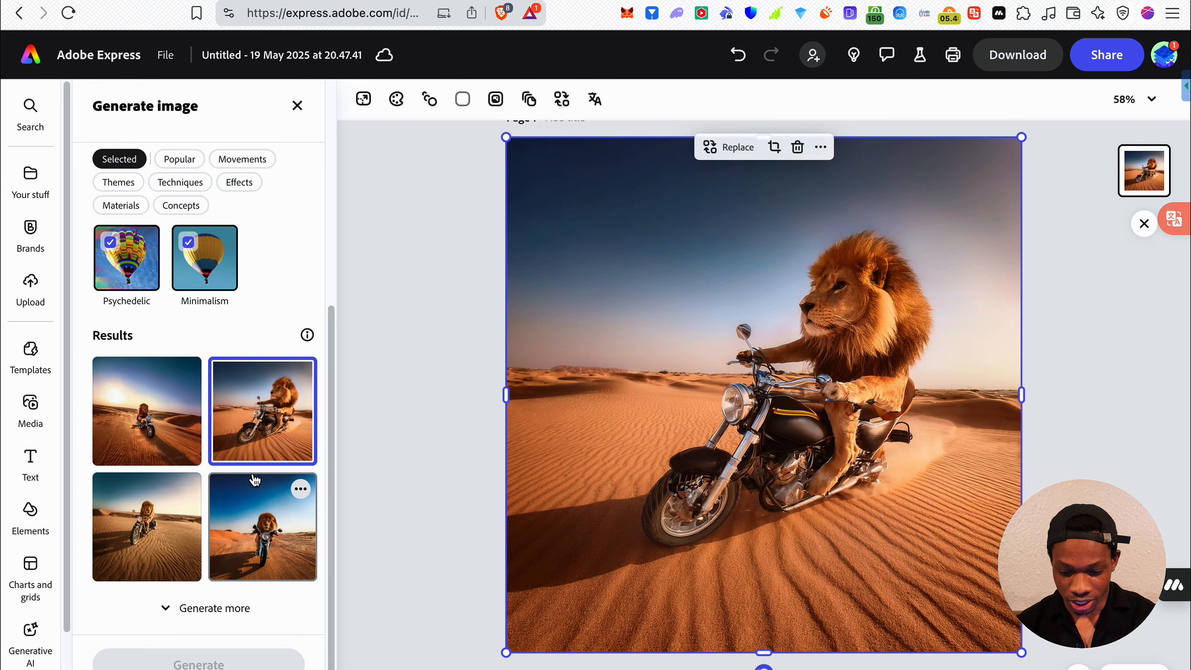
{"action": "left_click", "coordinate": [277, 543]}
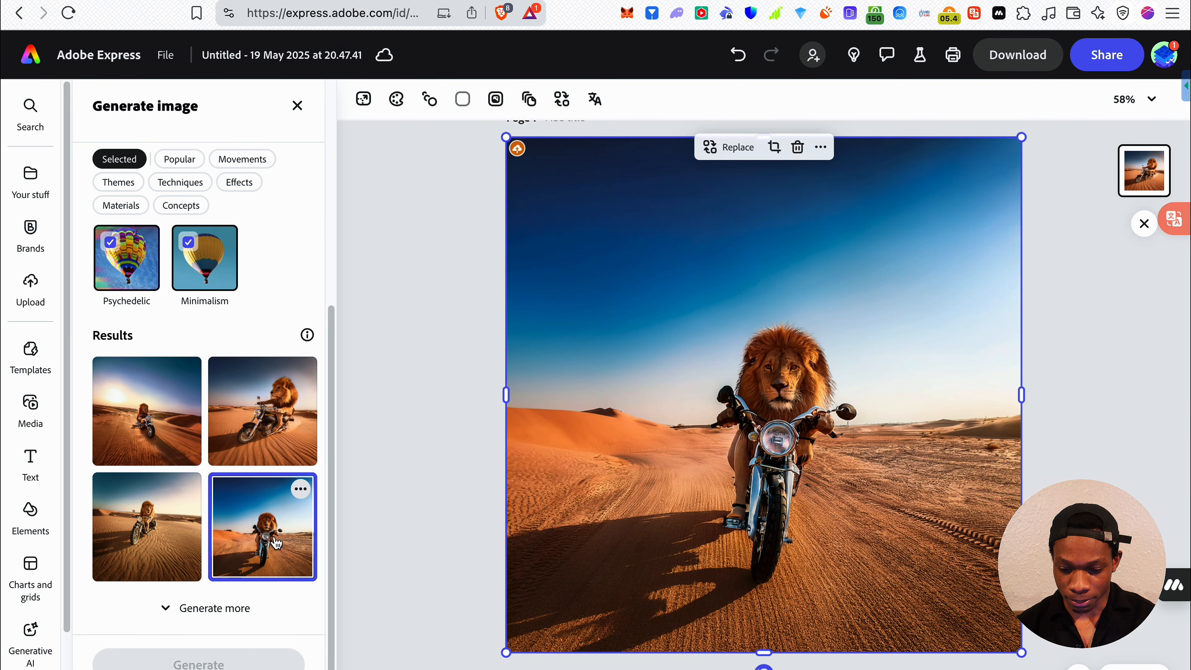
{"action": "scroll", "coordinate": [735, 488], "scroll_direction": "up", "scroll_amount": 5}
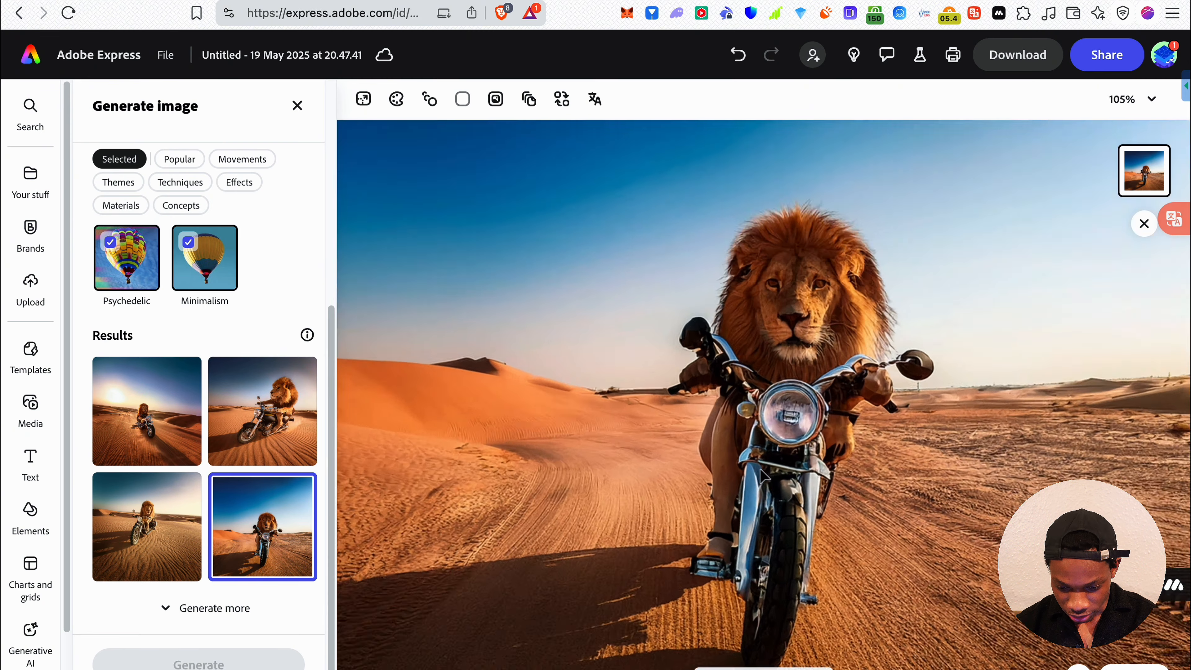
{"action": "scroll", "coordinate": [629, 525], "scroll_direction": "down", "scroll_amount": 3}
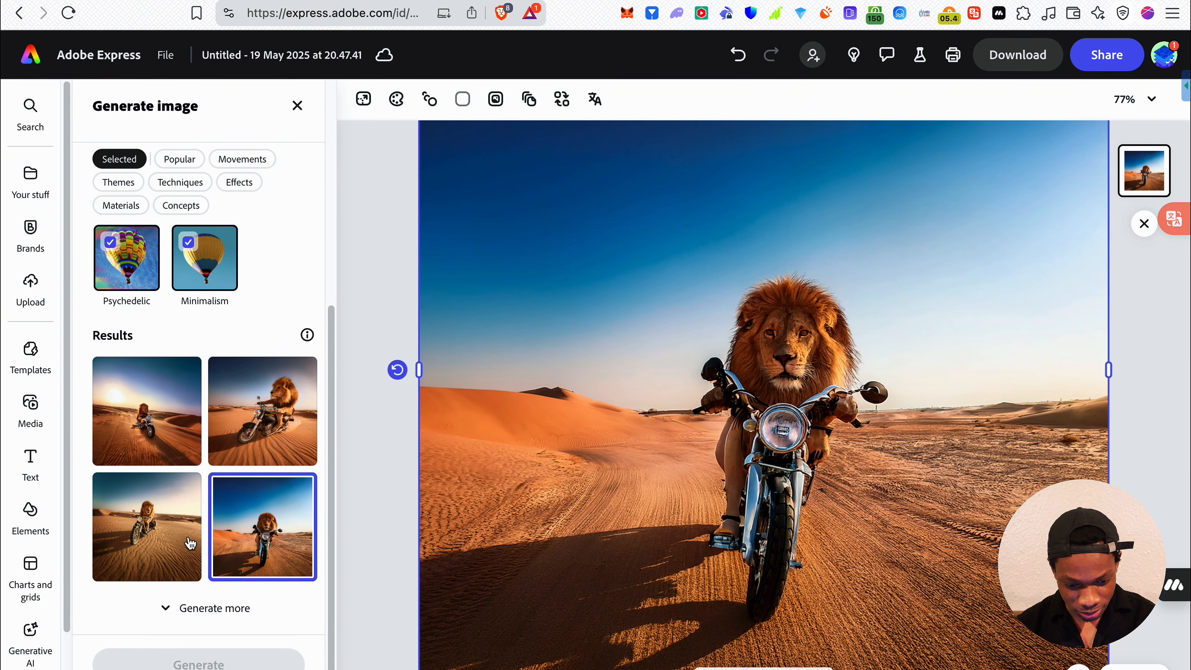
{"action": "left_click", "coordinate": [178, 534]}
{"action": "scroll", "coordinate": [724, 361], "scroll_direction": "down", "scroll_amount": 3}
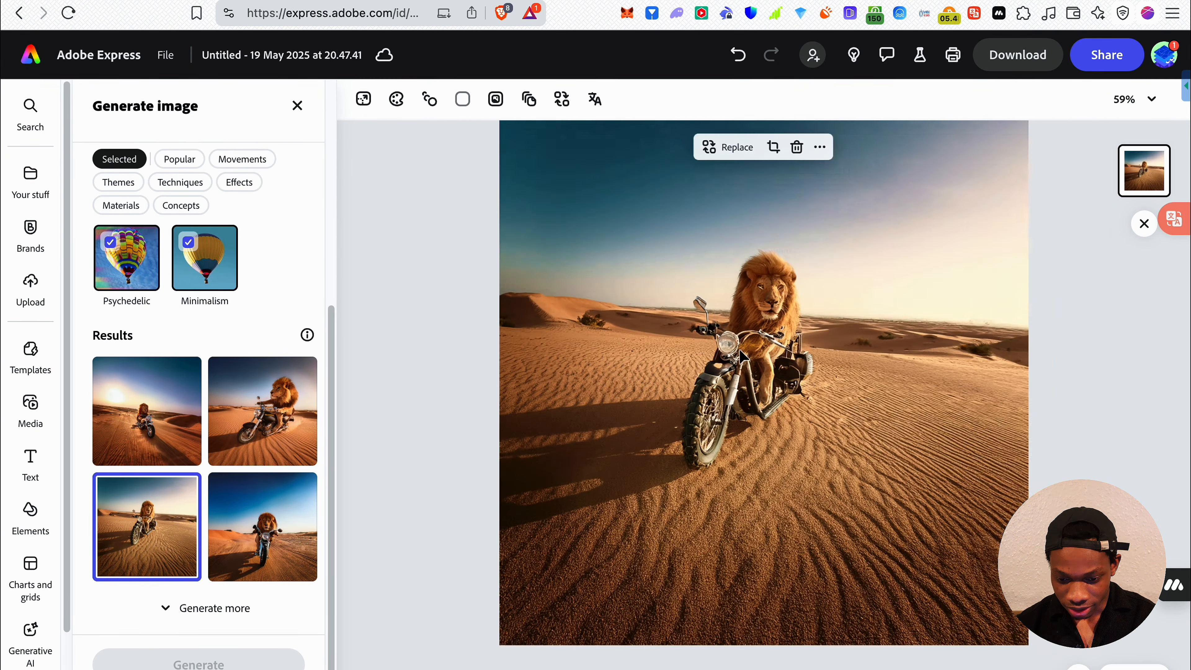
Generate more variations of the lion image and inspect the third result up close
{"action": "left_click", "coordinate": [212, 609]}
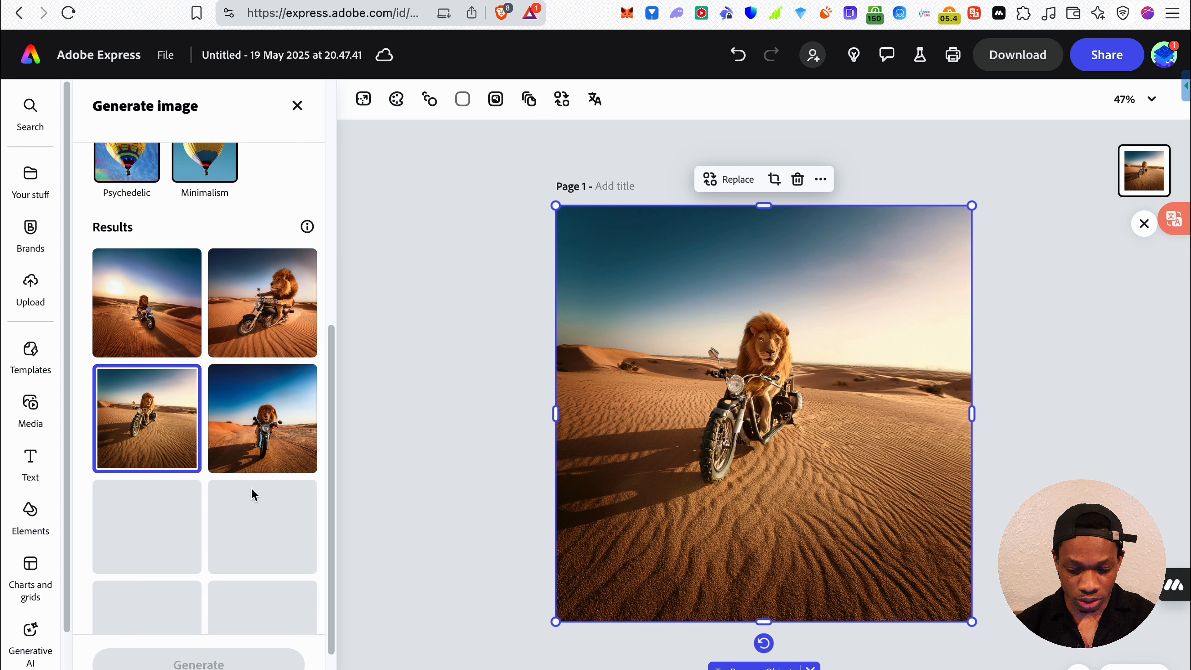
{"action": "scroll", "coordinate": [782, 380], "scroll_direction": "up", "scroll_amount": 5}
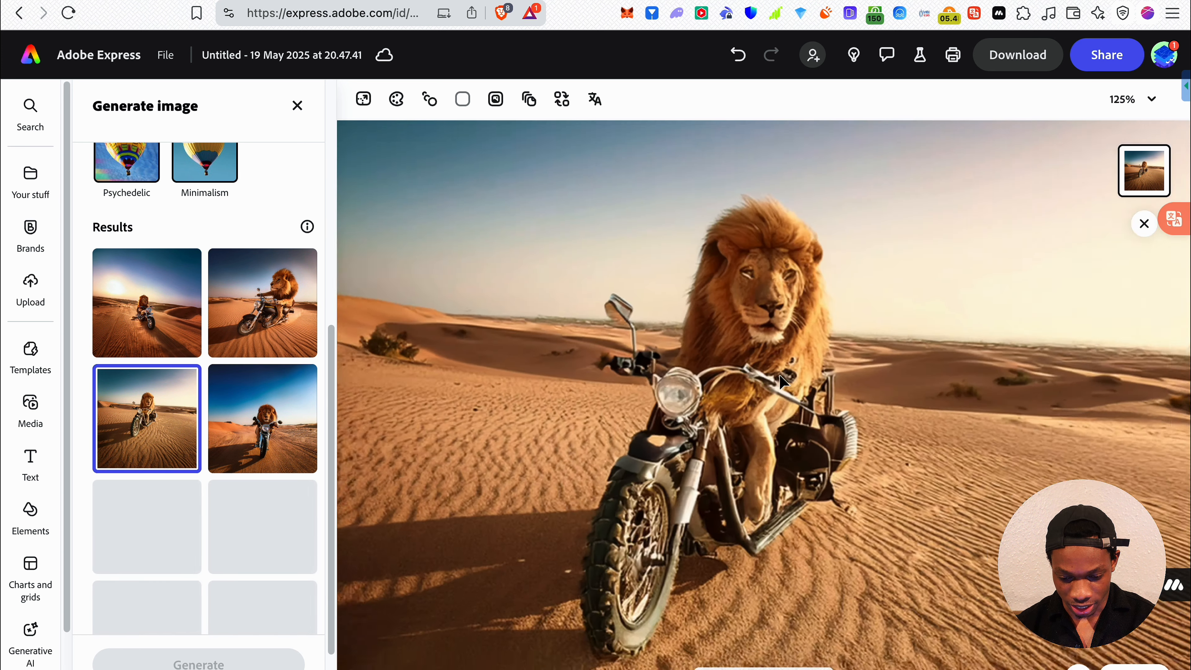
{"action": "scroll", "coordinate": [779, 376], "scroll_direction": "up", "scroll_amount": 2}
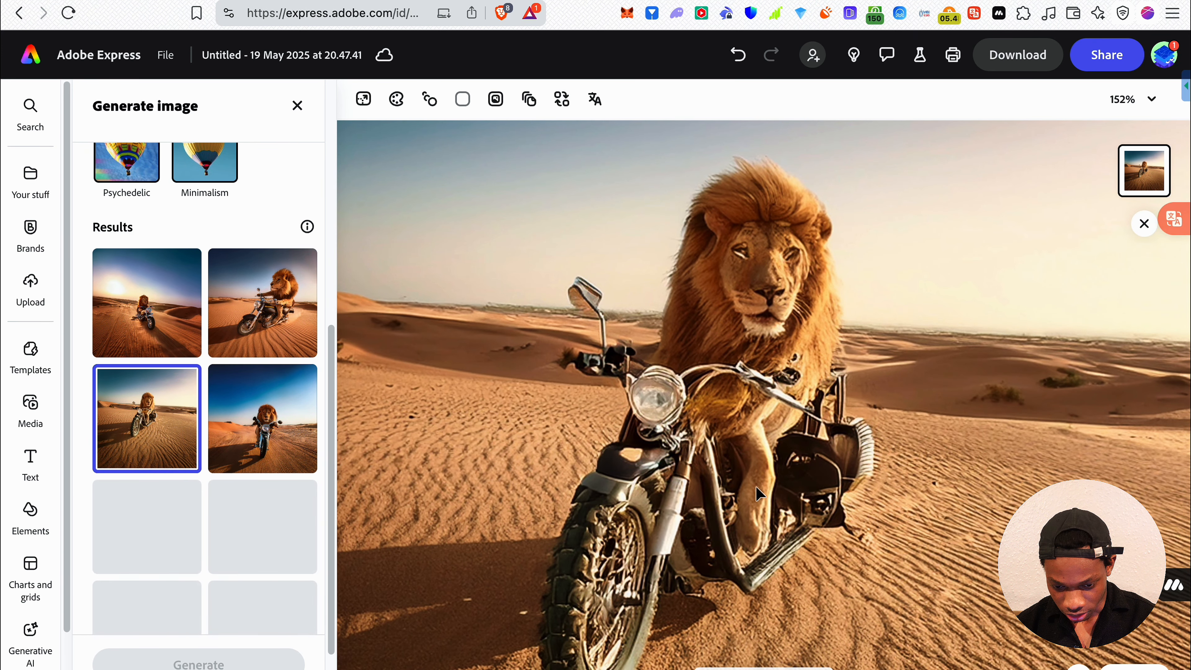
{"action": "scroll", "coordinate": [778, 523], "scroll_direction": "down", "scroll_amount": 5}
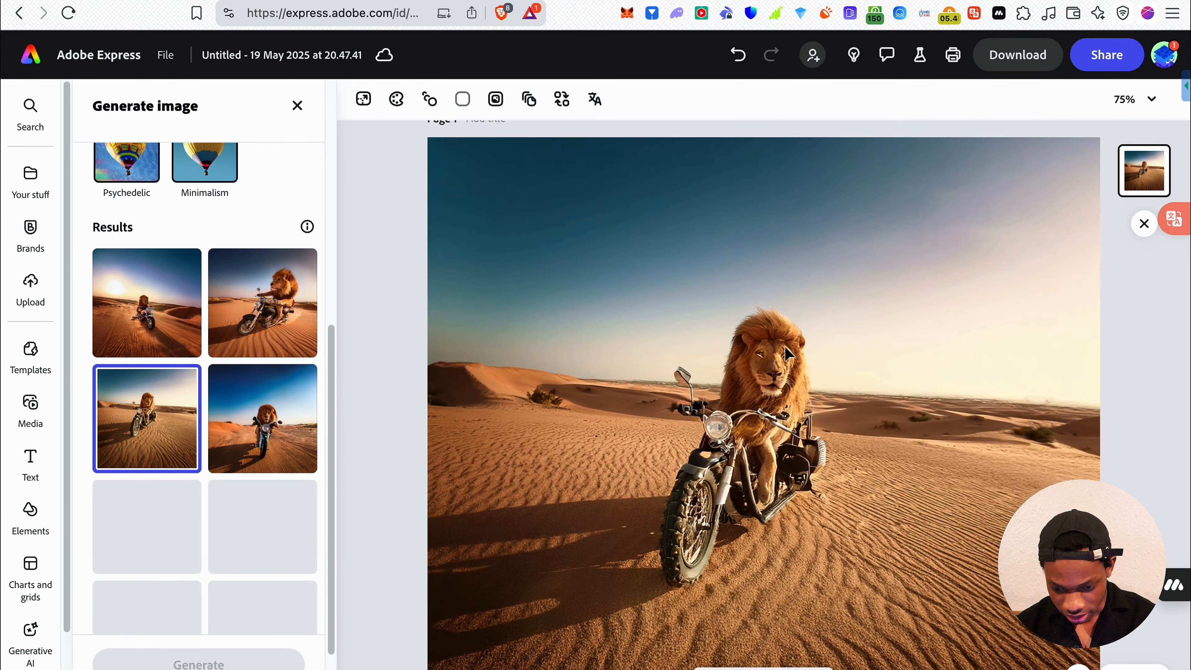
{"action": "scroll", "coordinate": [788, 352], "scroll_direction": "up", "scroll_amount": 4}
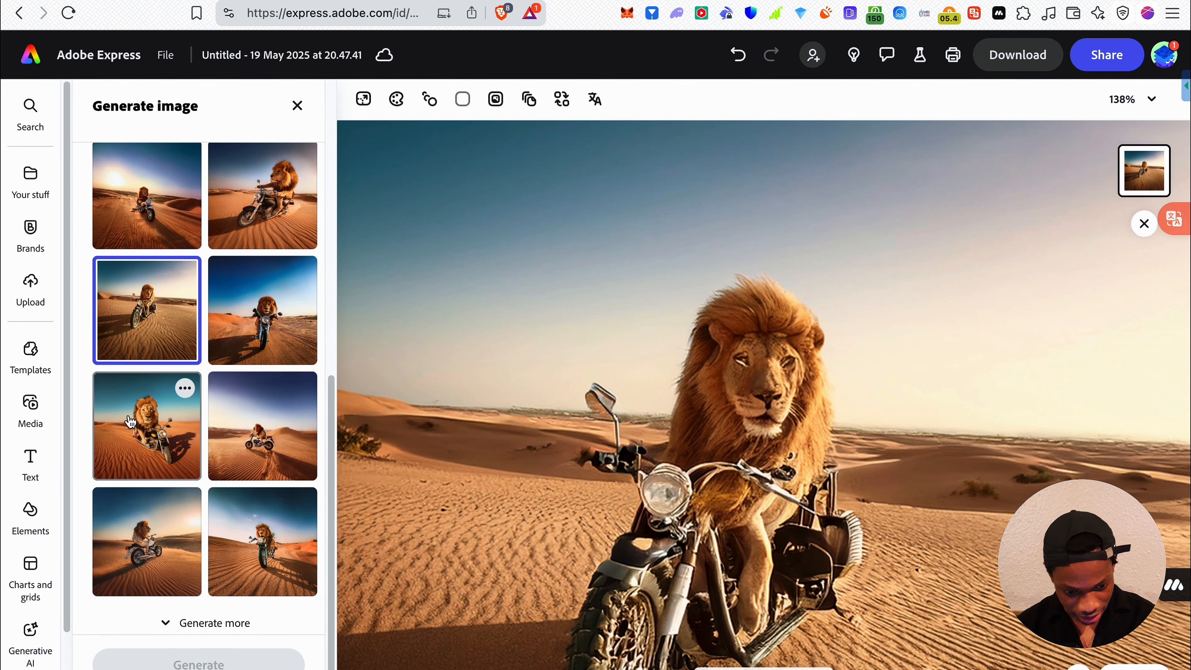
Place the first new result, with the large front-facing lion on red sand, on the canvas and examine it
{"action": "left_click", "coordinate": [132, 431]}
{"action": "scroll", "coordinate": [197, 430], "scroll_direction": "down", "scroll_amount": 1}
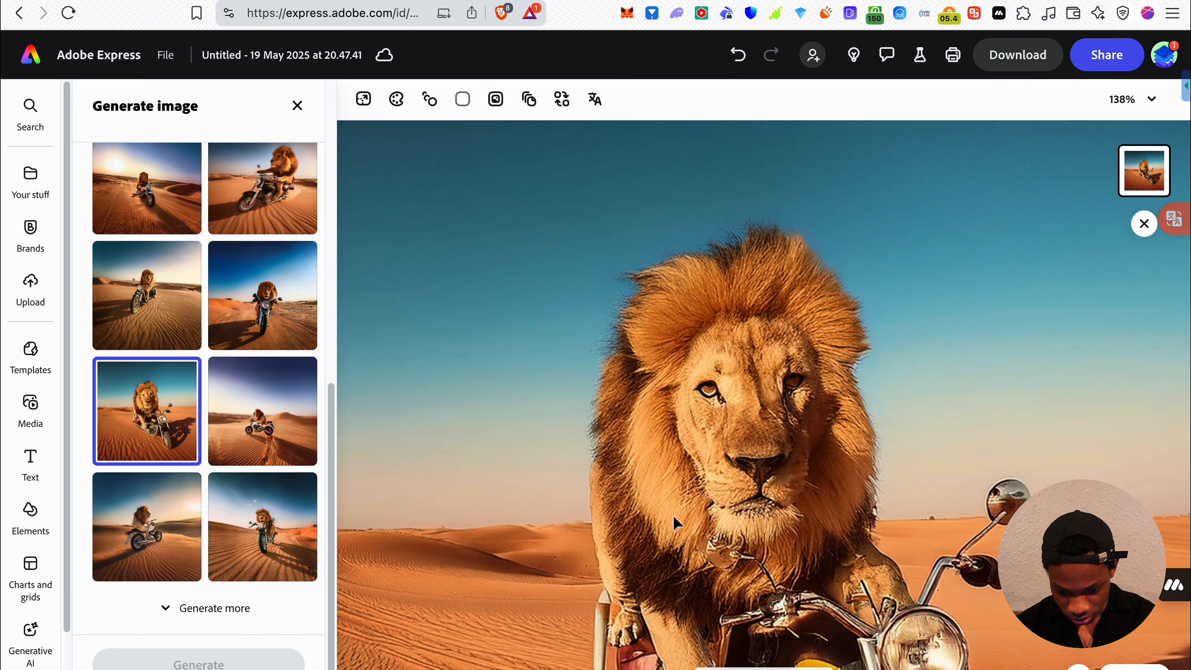
{"action": "scroll", "coordinate": [675, 522], "scroll_direction": "down", "scroll_amount": 5}
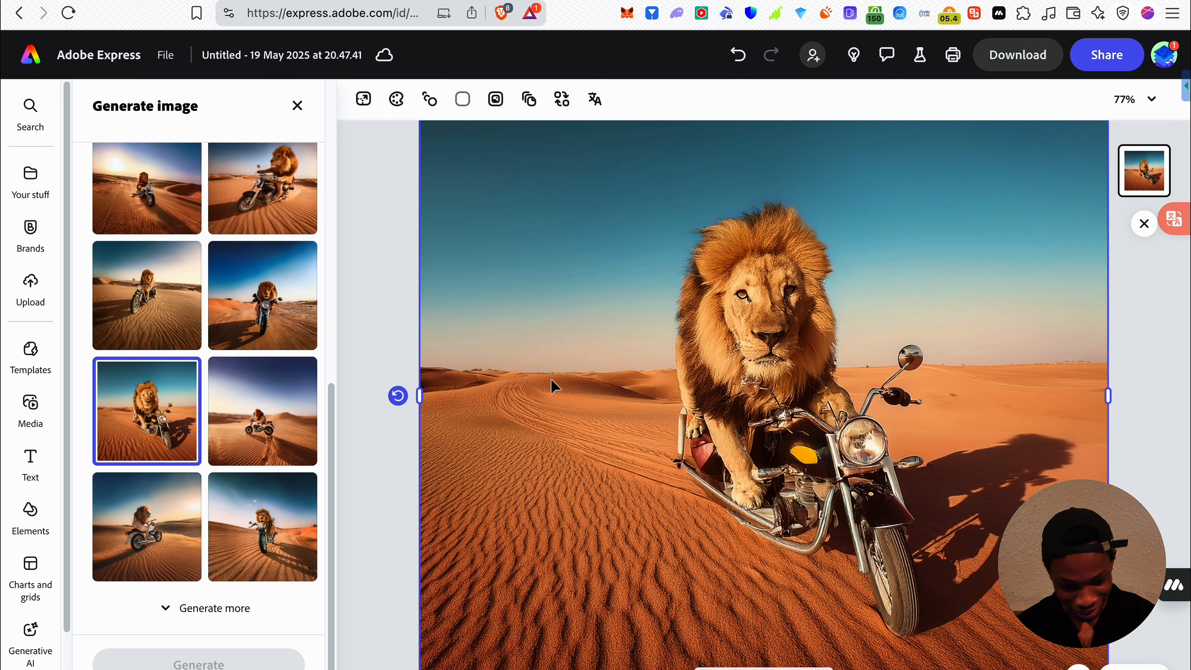
Submit positive feedback on the large front-facing lion result, marking "Prompt accurately interpreted" as what worked well
{"action": "left_click", "coordinate": [186, 374]}
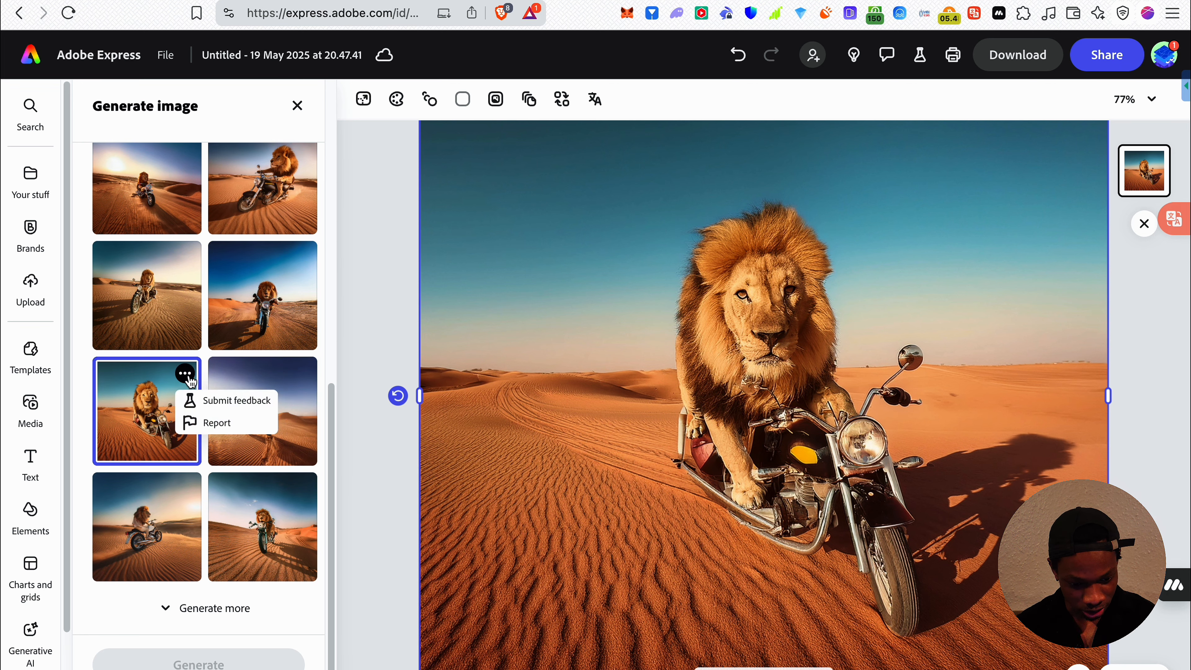
{"action": "left_click", "coordinate": [126, 401]}
{"action": "left_click", "coordinate": [188, 376]}
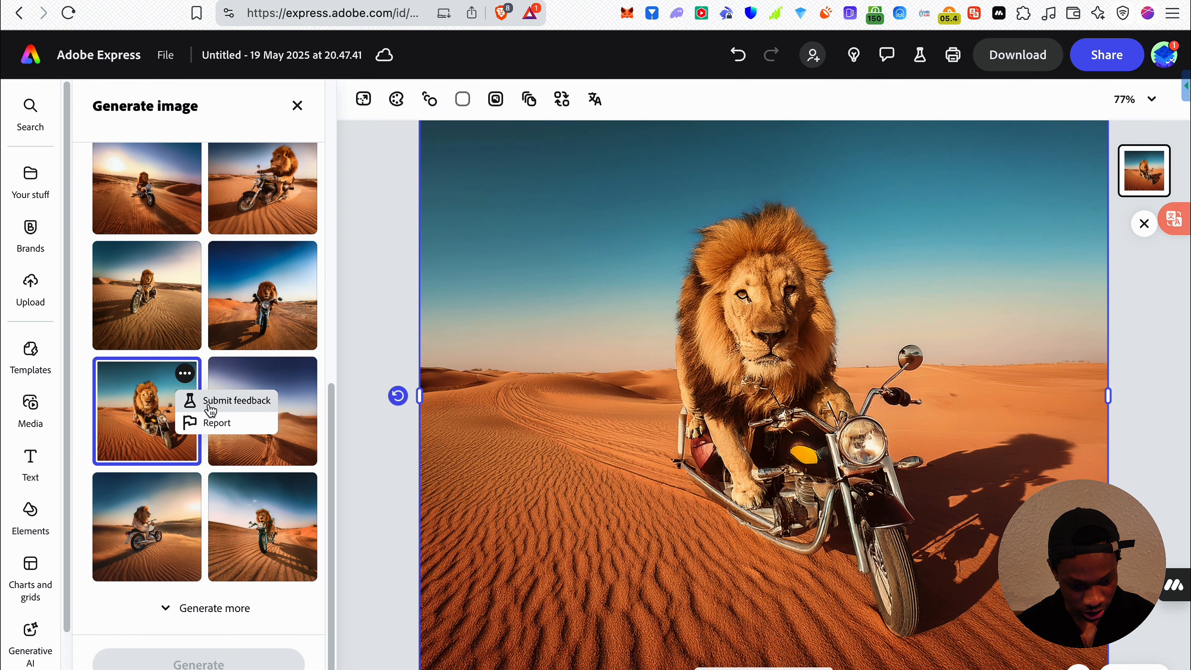
{"action": "left_click", "coordinate": [211, 401]}
{"action": "left_click", "coordinate": [424, 437]}
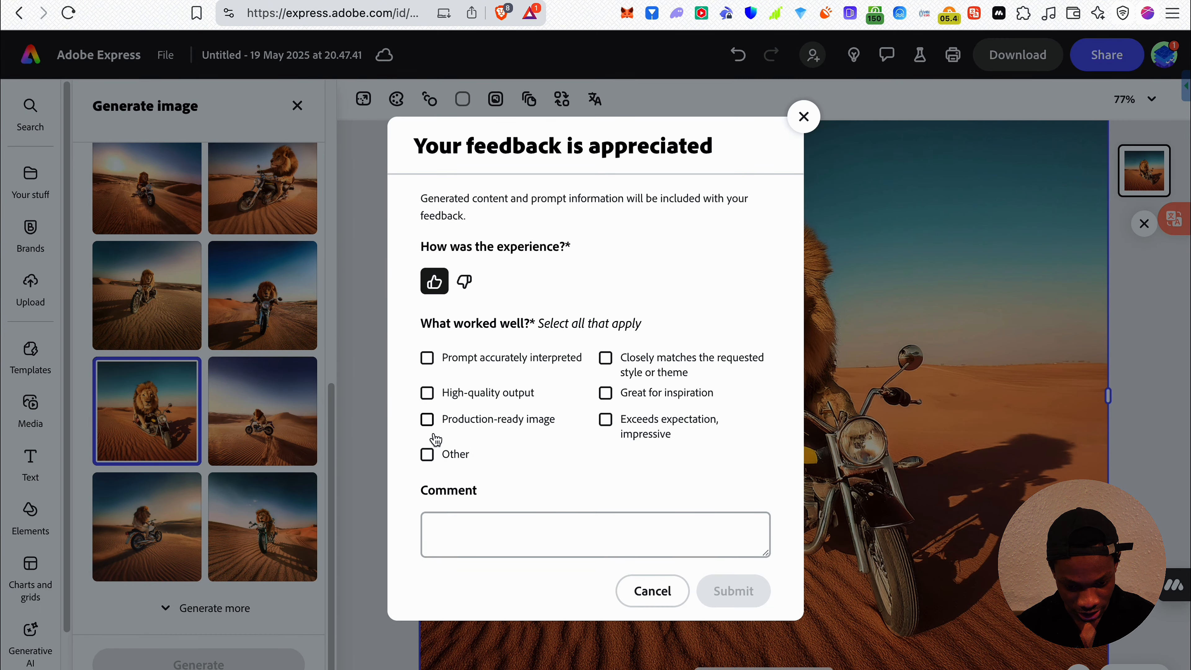
{"action": "left_click", "coordinate": [518, 362]}
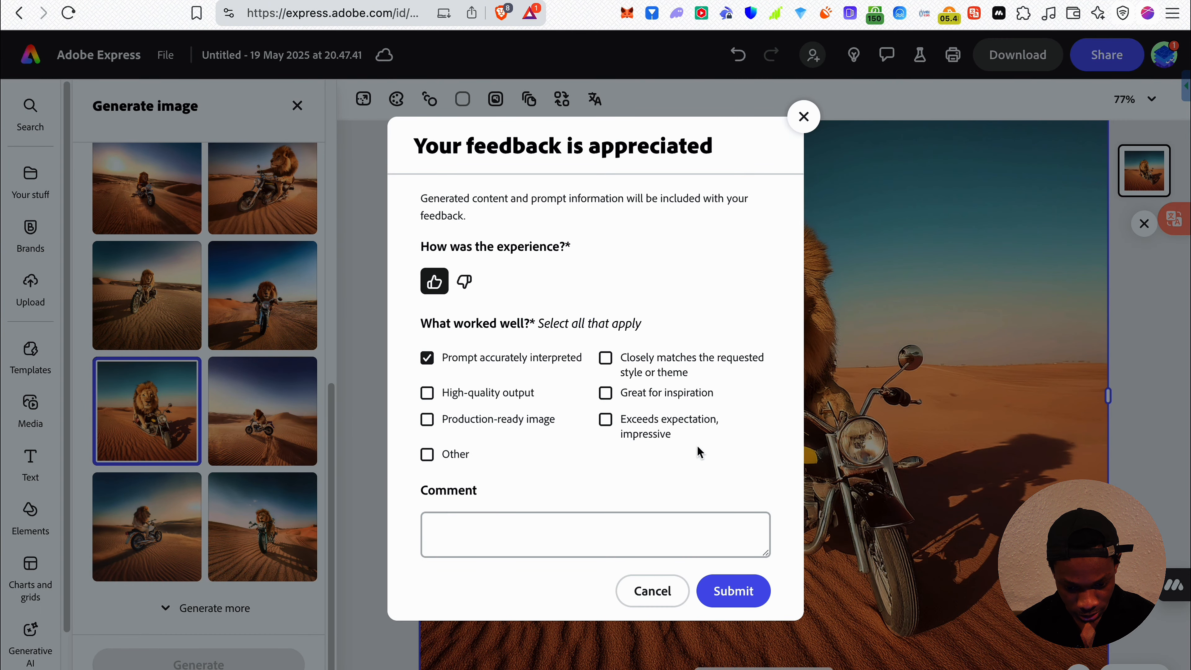
{"action": "left_click", "coordinate": [734, 590]}
Examine the other three new results on the canvas, checking the side-view lion's details up close
{"action": "left_click", "coordinate": [290, 433]}
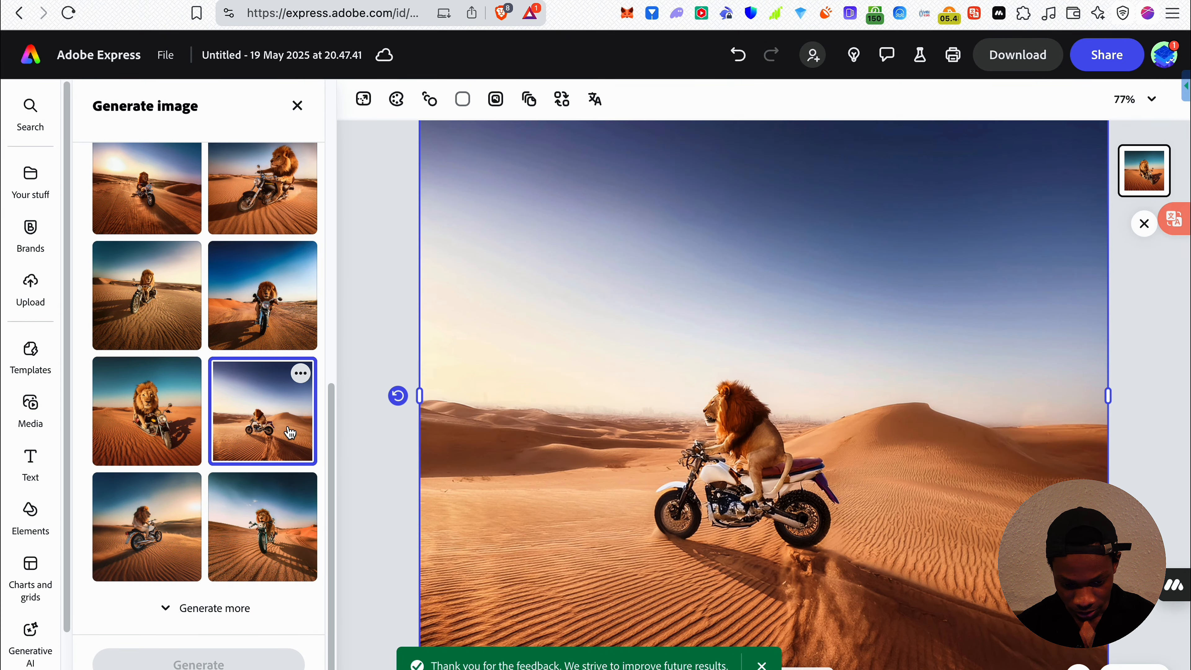
{"action": "scroll", "coordinate": [656, 469], "scroll_direction": "down", "scroll_amount": 2}
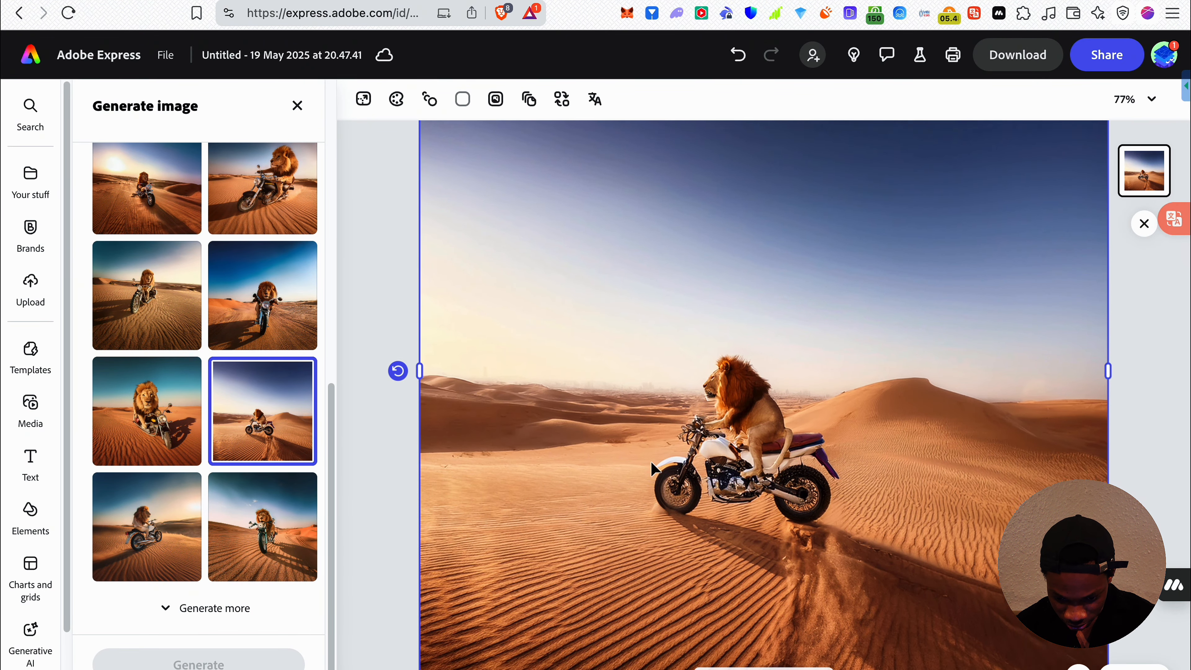
{"action": "scroll", "coordinate": [832, 432], "scroll_direction": "up", "scroll_amount": 1}
{"action": "scroll", "coordinate": [832, 432], "scroll_direction": "up", "scroll_amount": 5}
{"action": "scroll", "coordinate": [832, 432], "scroll_direction": "down", "scroll_amount": 5}
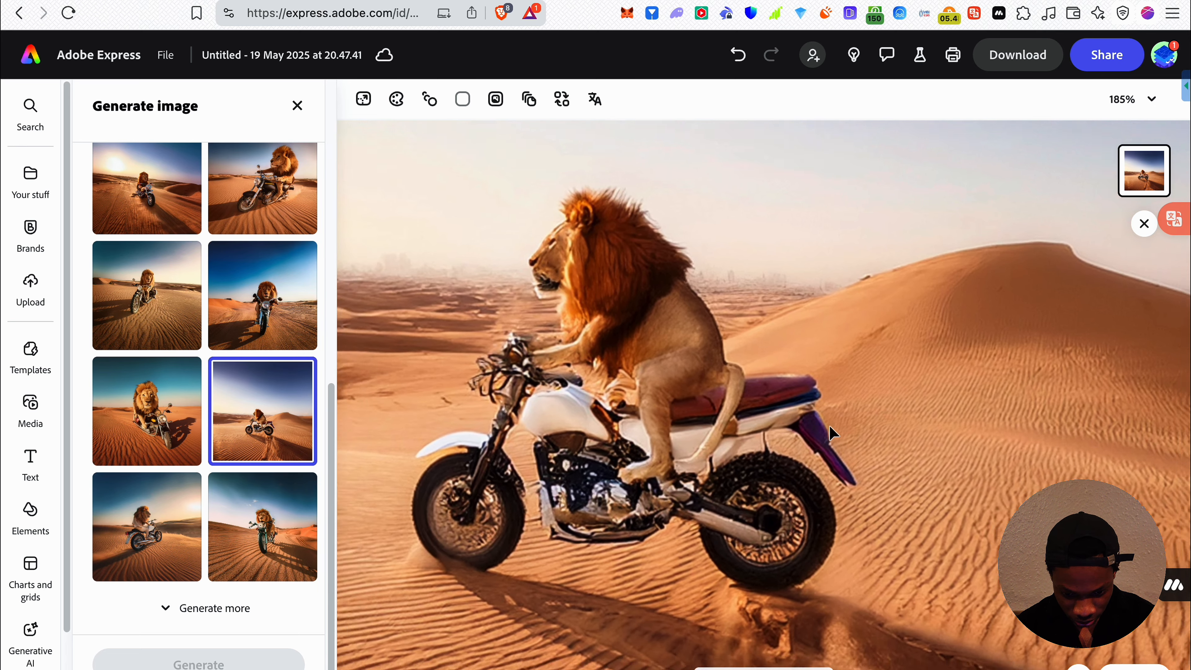
{"action": "left_click", "coordinate": [150, 520]}
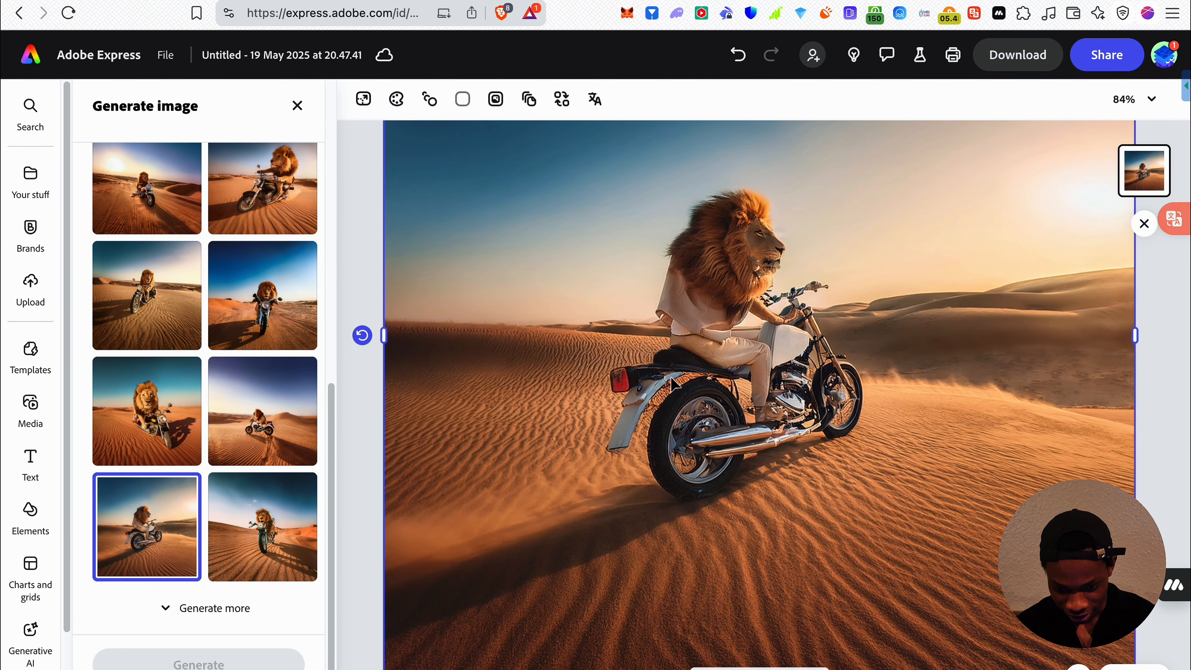
{"action": "left_click", "coordinate": [262, 526]}
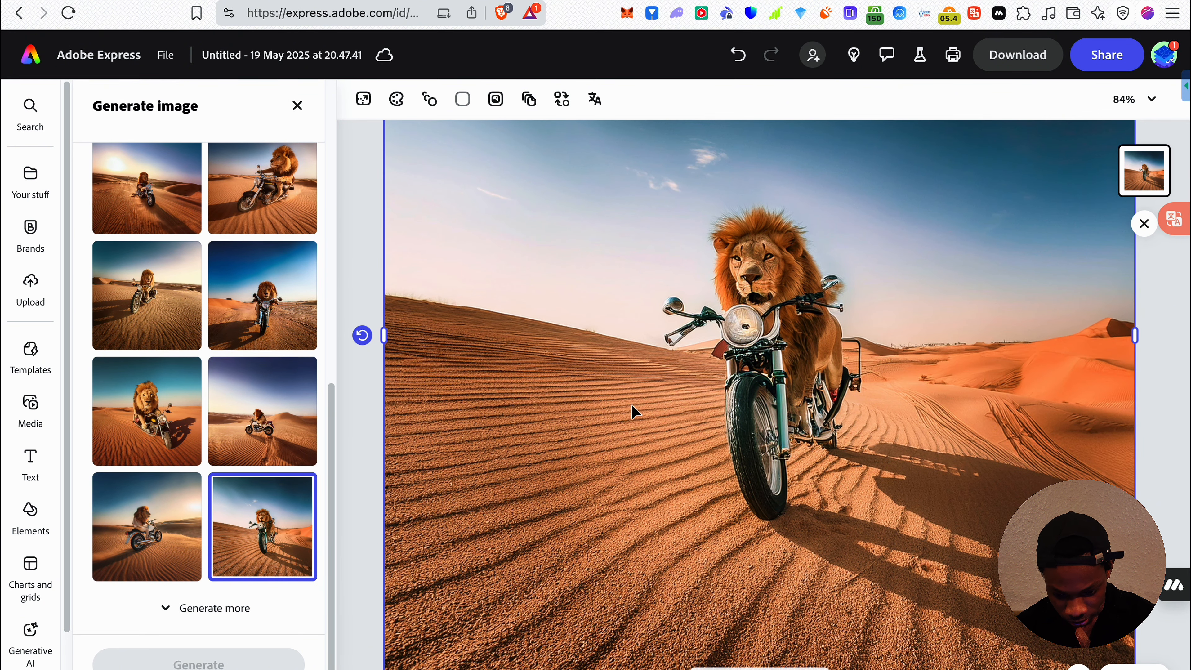
Choose the large front-facing lion result for the page and view the whole image
{"action": "scroll", "coordinate": [693, 445], "scroll_direction": "down", "scroll_amount": 1}
{"action": "left_click", "coordinate": [143, 407]}
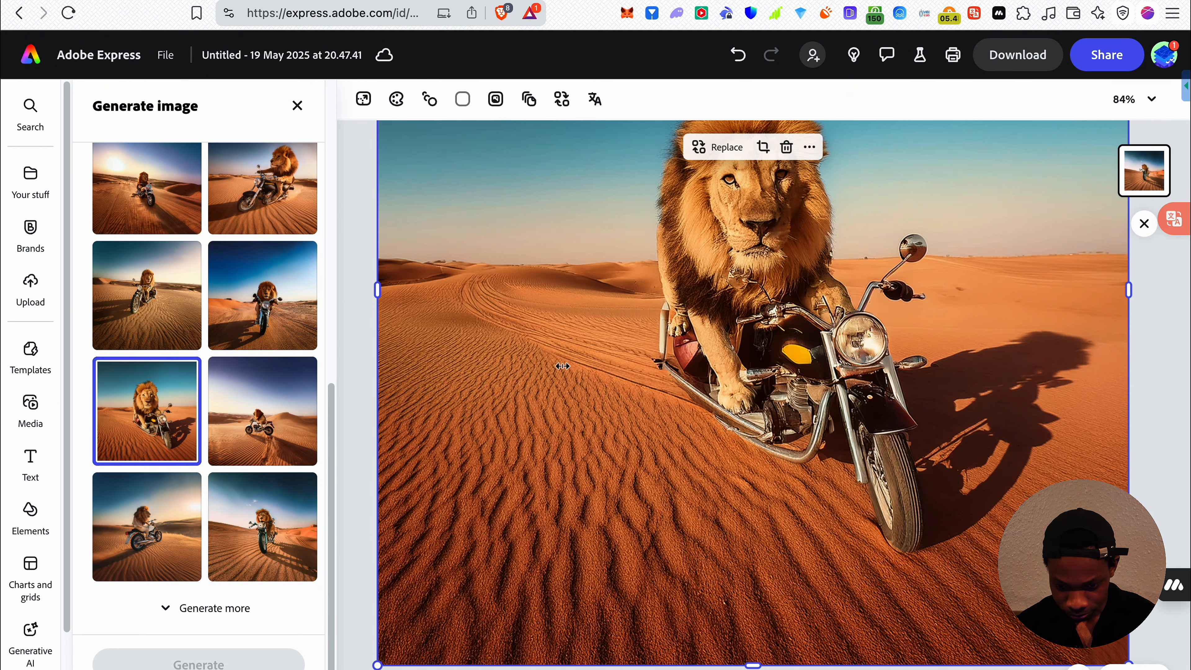
{"action": "scroll", "coordinate": [758, 351], "scroll_direction": "down", "scroll_amount": 5}
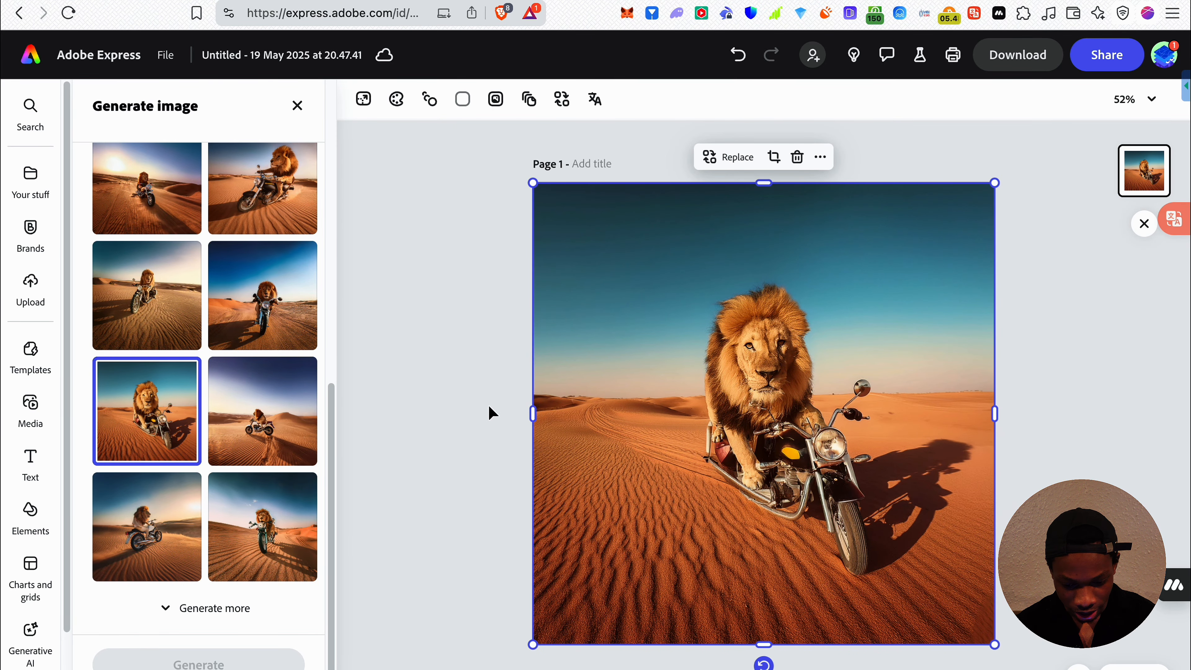
Close image generation and apply the Color punch filter to the lion image with an intensity of 18
{"action": "left_click", "coordinate": [300, 107]}
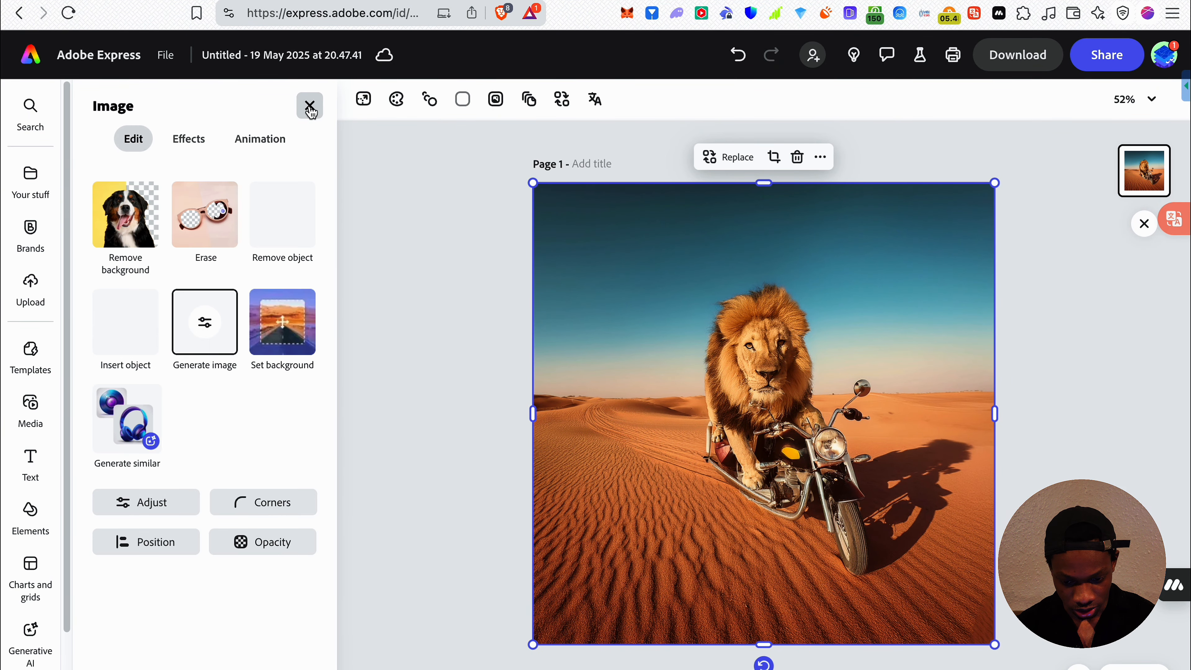
{"action": "left_click", "coordinate": [190, 139]}
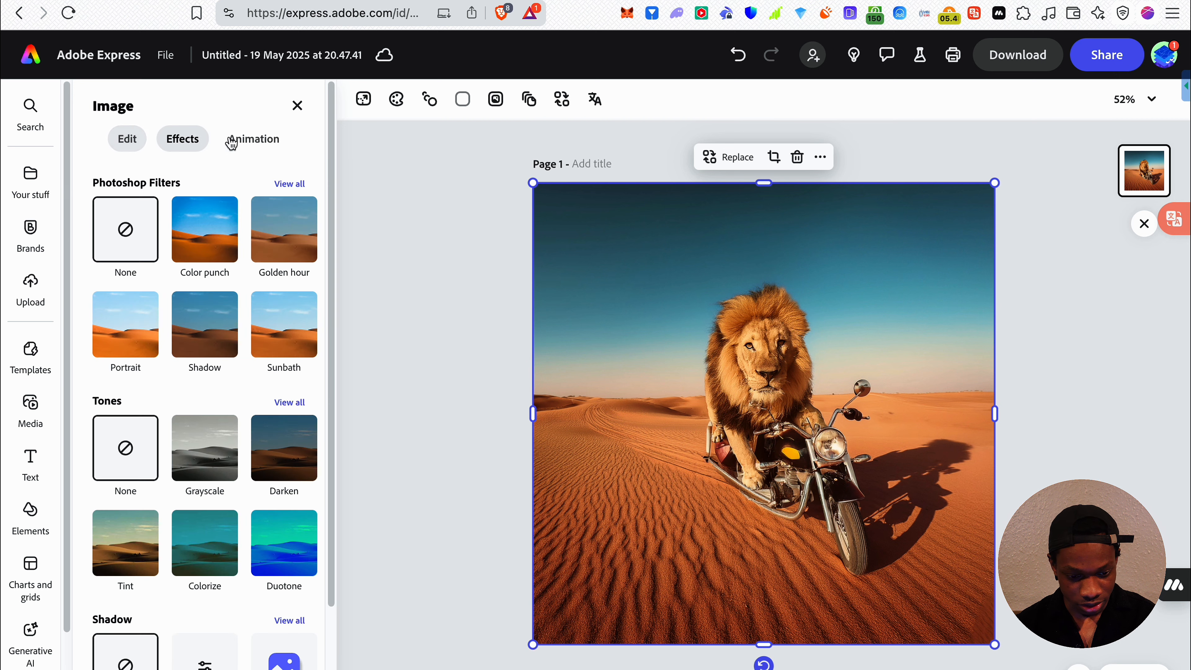
{"action": "left_click", "coordinate": [211, 254]}
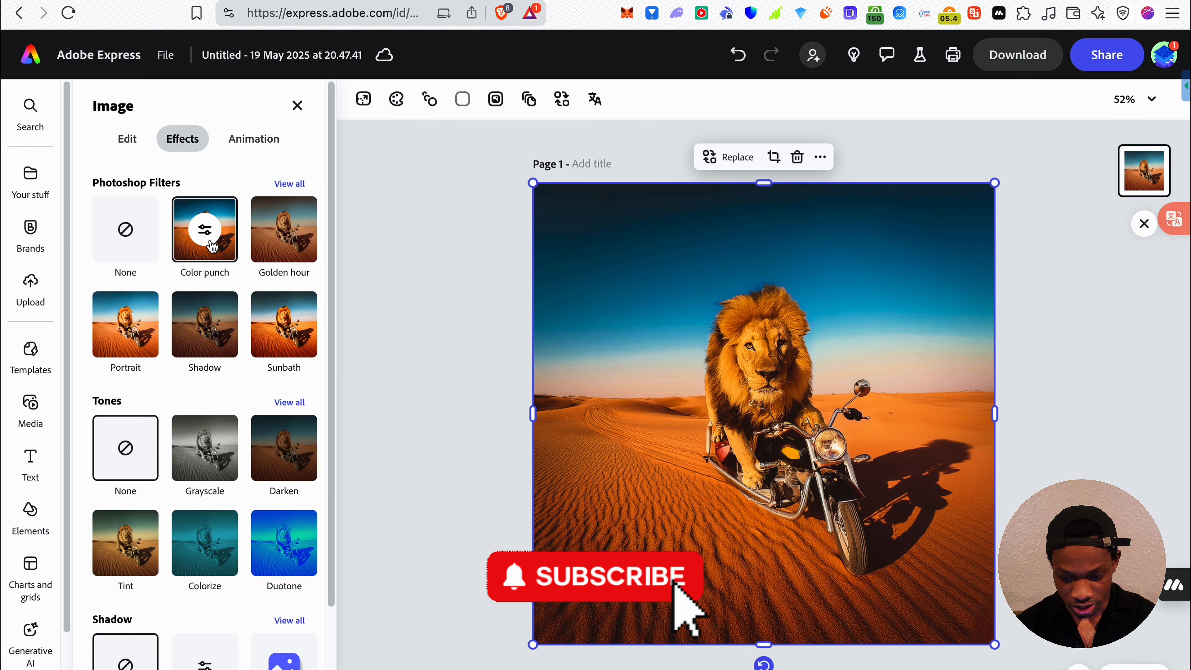
{"action": "left_click", "coordinate": [205, 229]}
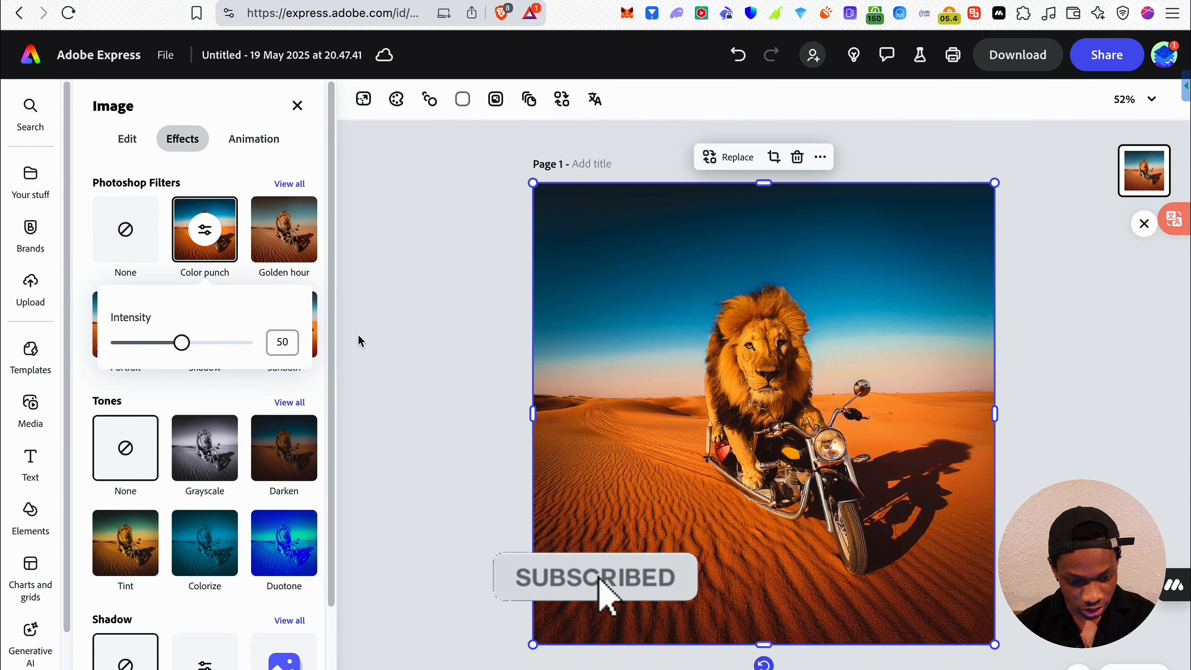
{"action": "left_click_drag", "start_coordinate": [181, 342], "coordinate": [141, 363]}
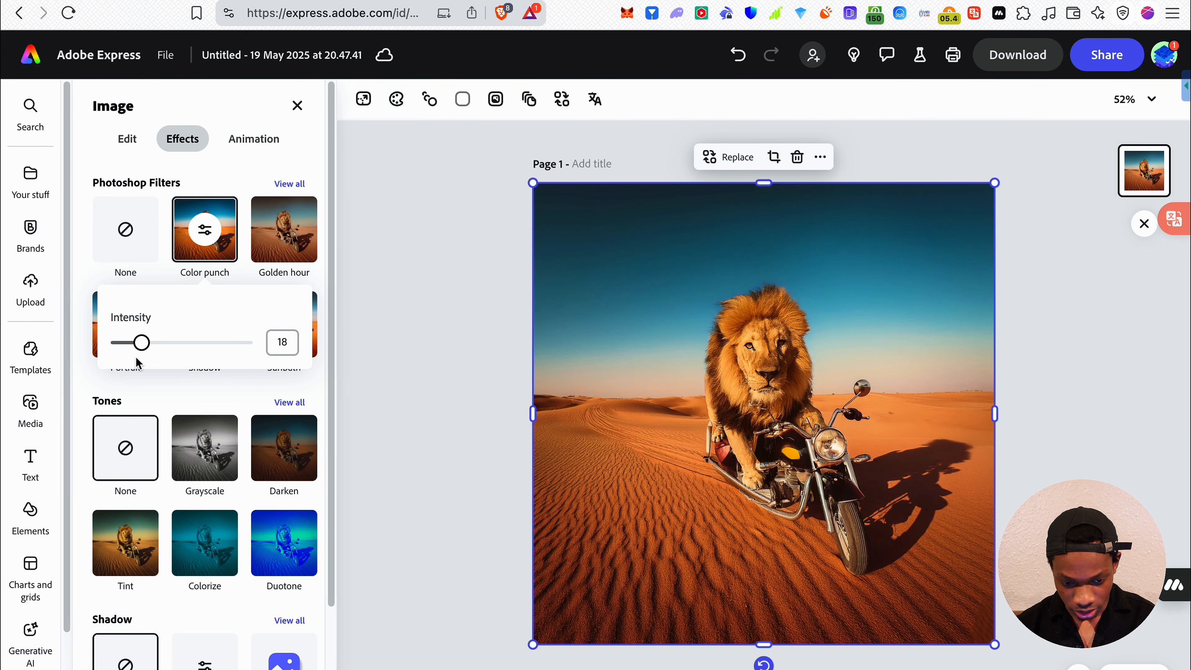
{"action": "left_click", "coordinate": [200, 414]}
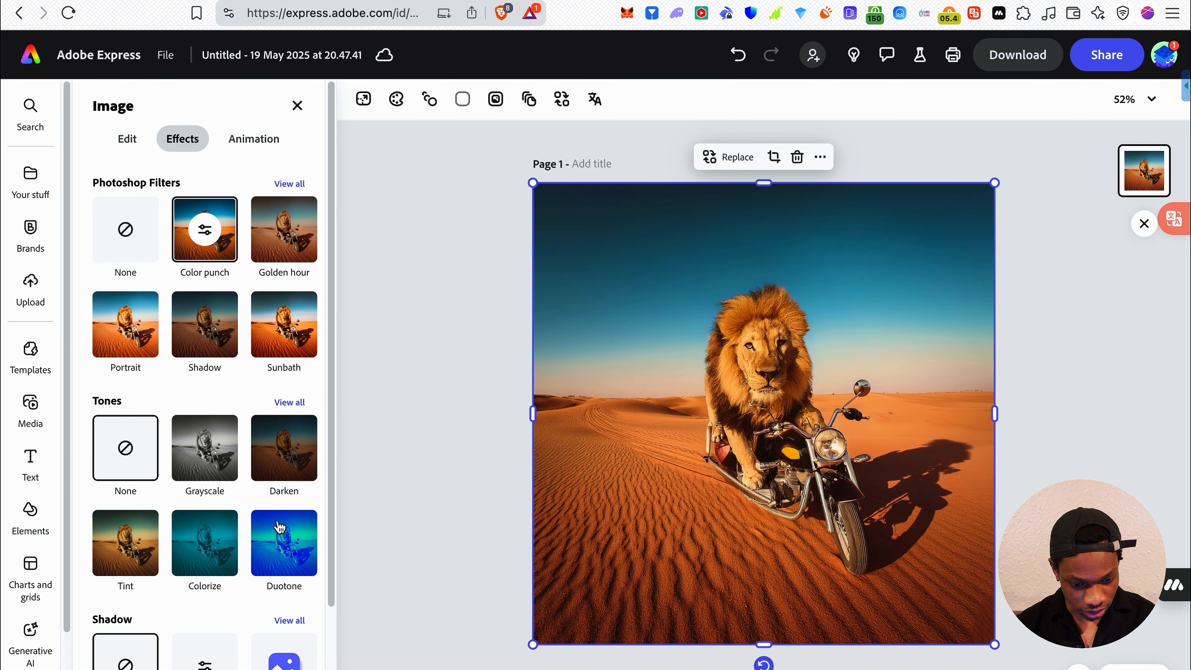
Apply the Tint tone to the lion image and set its intensity to 12
{"action": "scroll", "coordinate": [202, 564], "scroll_direction": "down", "scroll_amount": 2}
{"action": "left_click", "coordinate": [114, 501]}
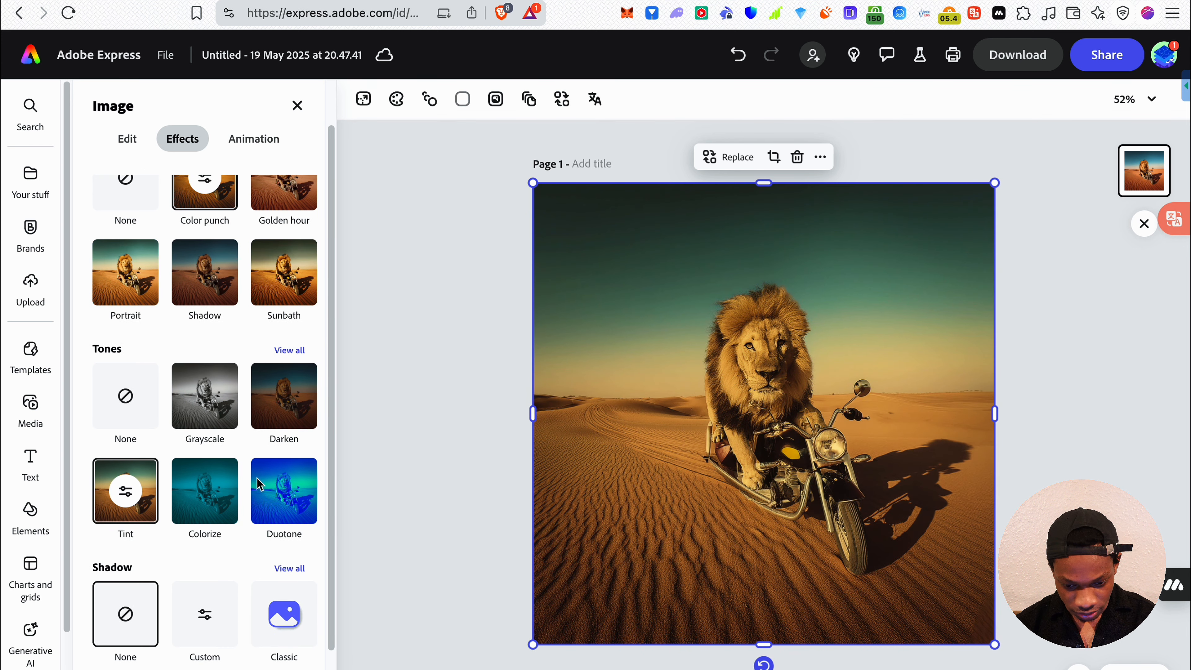
{"action": "left_click", "coordinate": [127, 495]}
{"action": "left_click_drag", "start_coordinate": [251, 550], "coordinate": [197, 530]}
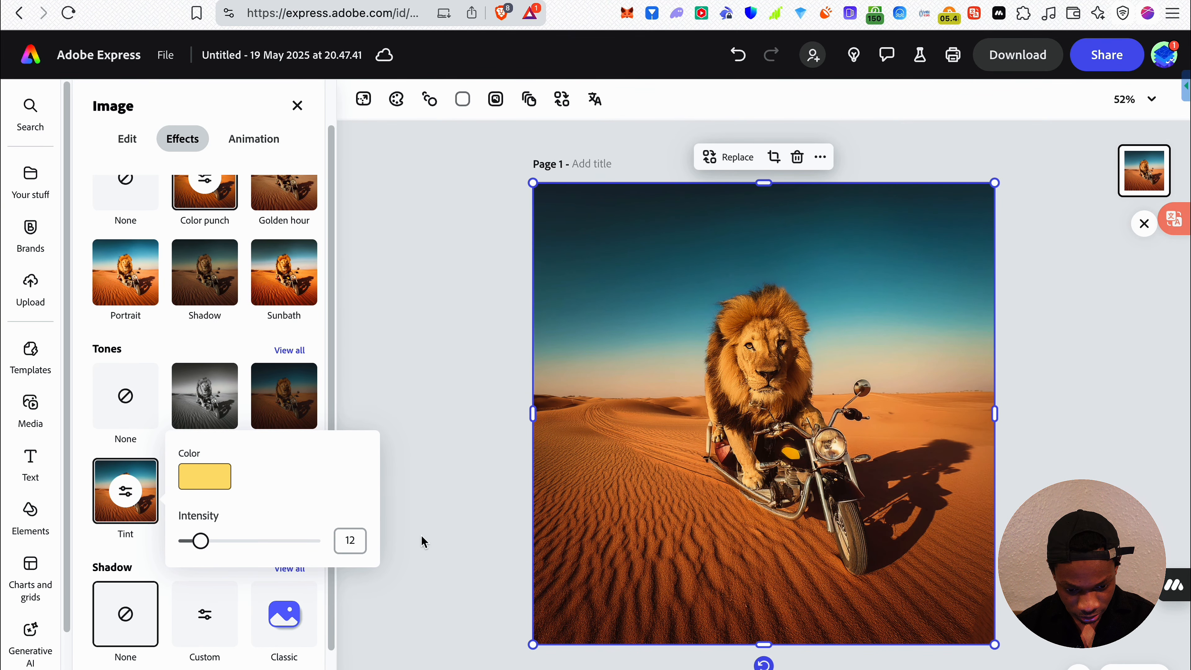
Apply the shadow preset directly below None to the lion image and deselect the image
{"action": "scroll", "coordinate": [202, 616], "scroll_direction": "down", "scroll_amount": 2}
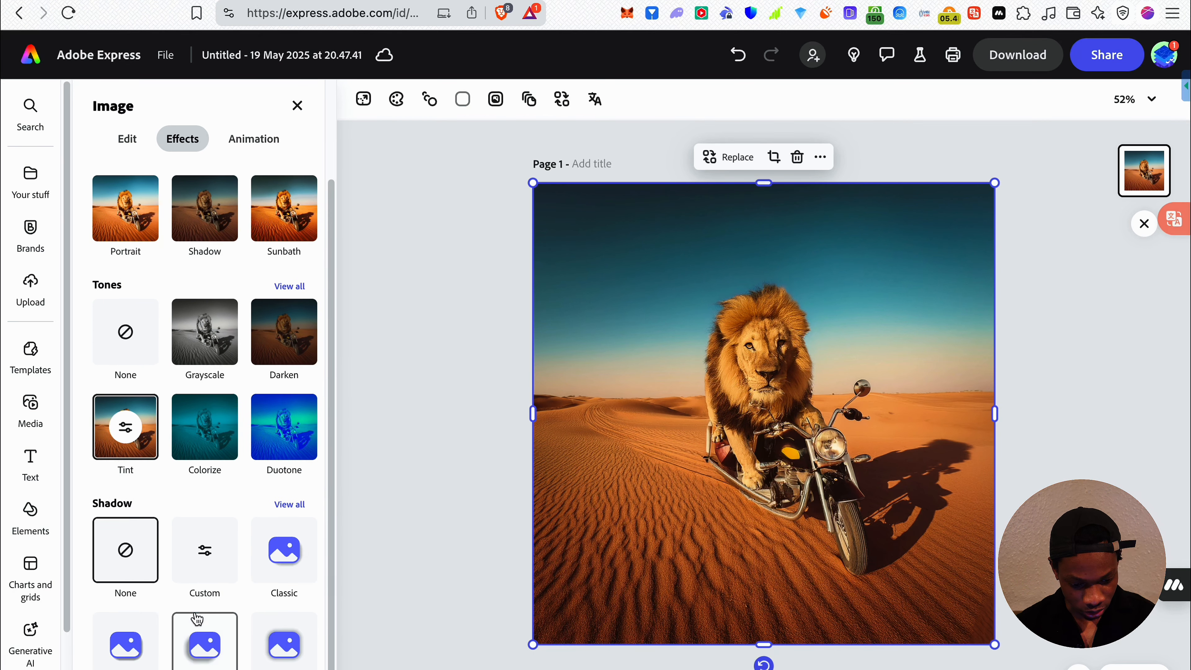
{"action": "left_click", "coordinate": [141, 635]}
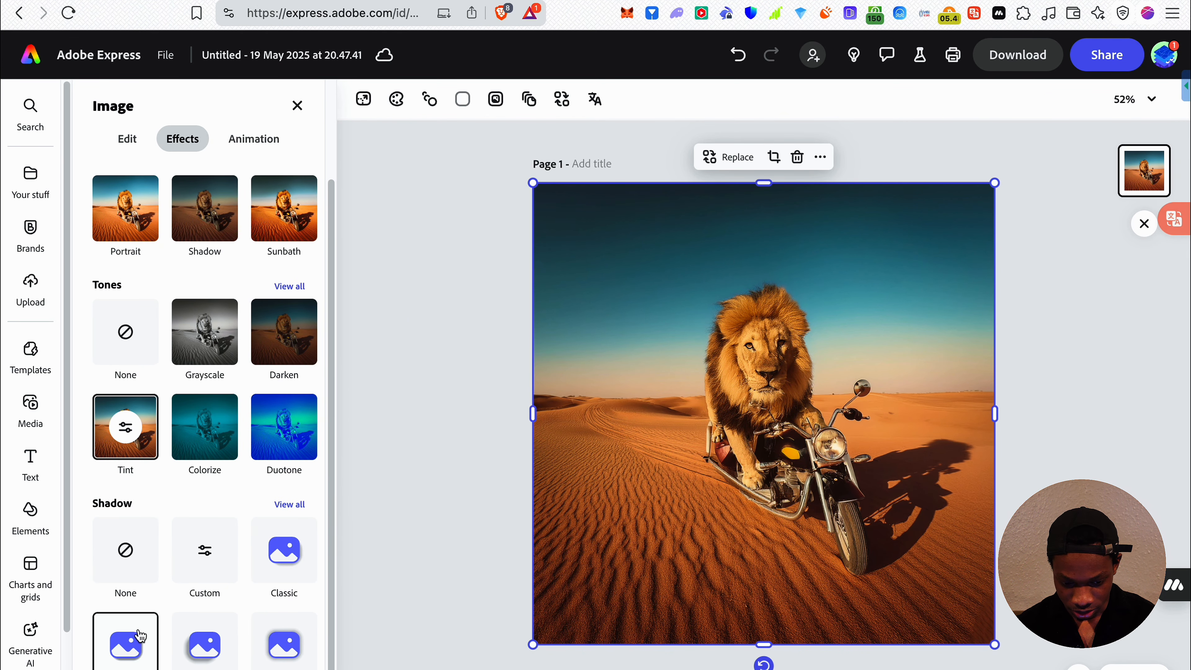
{"action": "left_click", "coordinate": [436, 530]}
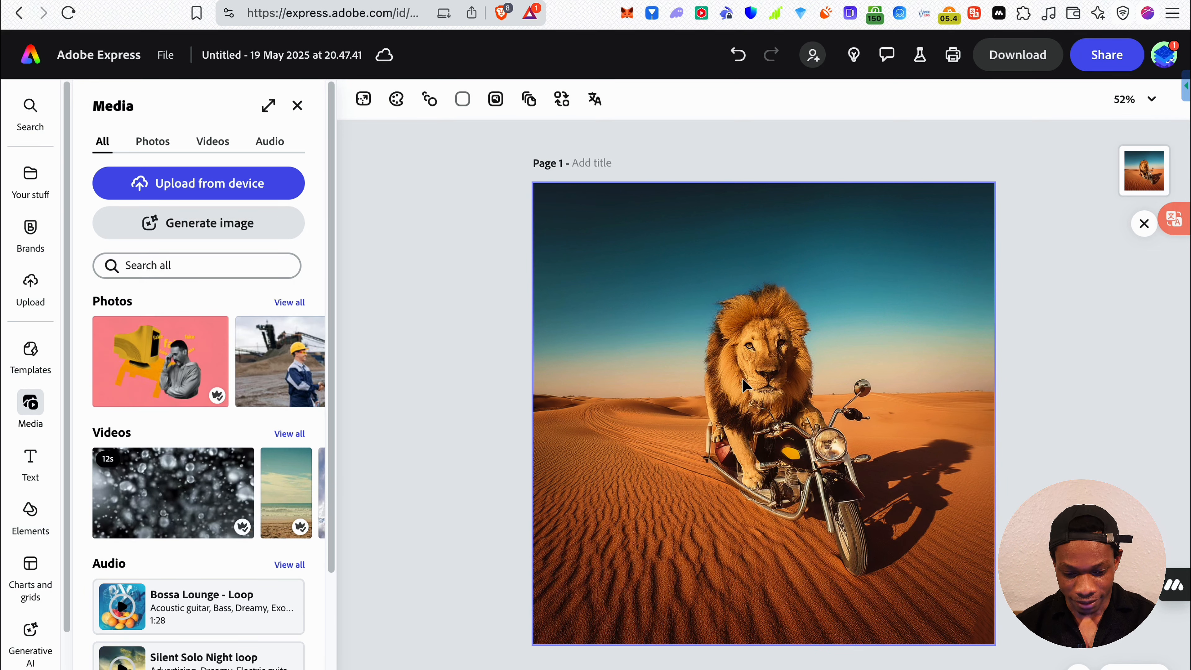
Try a corner roundness of 400 on the lion image, then reset the roundness to 0
{"action": "left_click", "coordinate": [759, 362]}
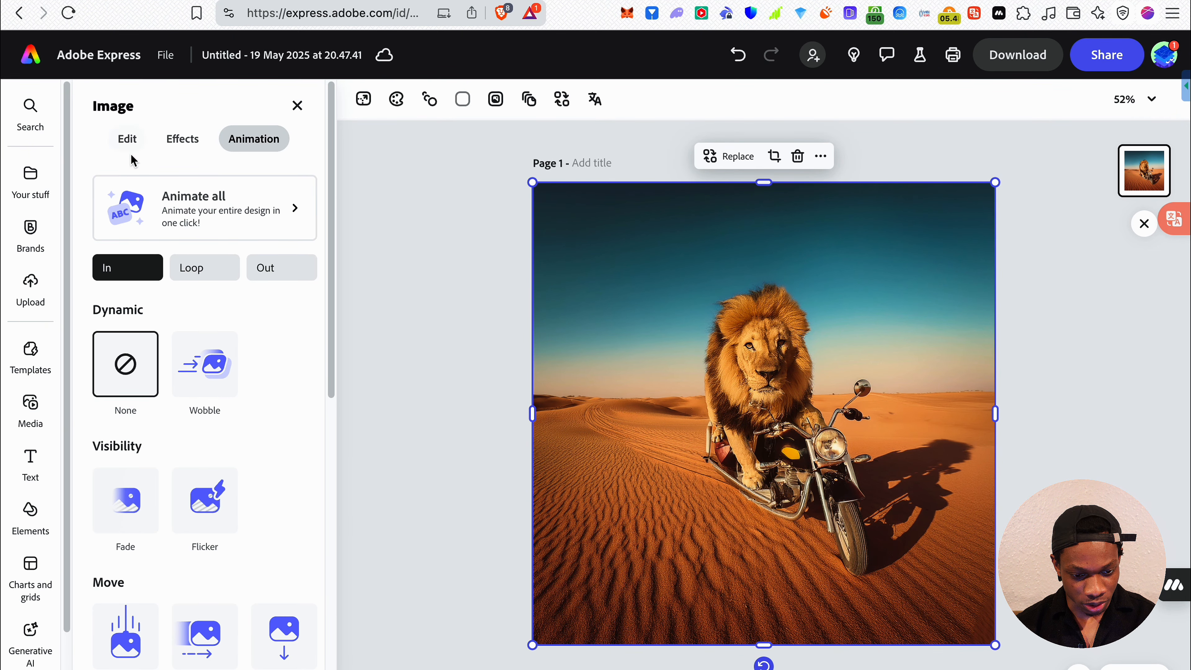
{"action": "left_click", "coordinate": [127, 140]}
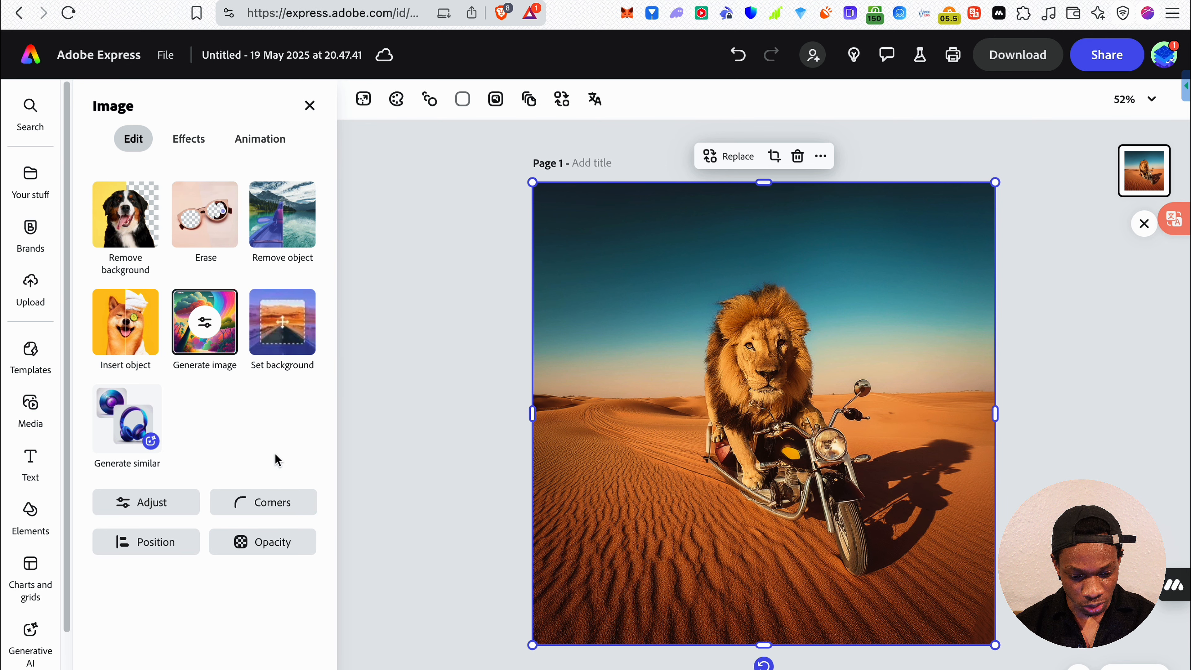
{"action": "left_click", "coordinate": [276, 502]}
{"action": "left_click_drag", "start_coordinate": [231, 581], "coordinate": [474, 576]}
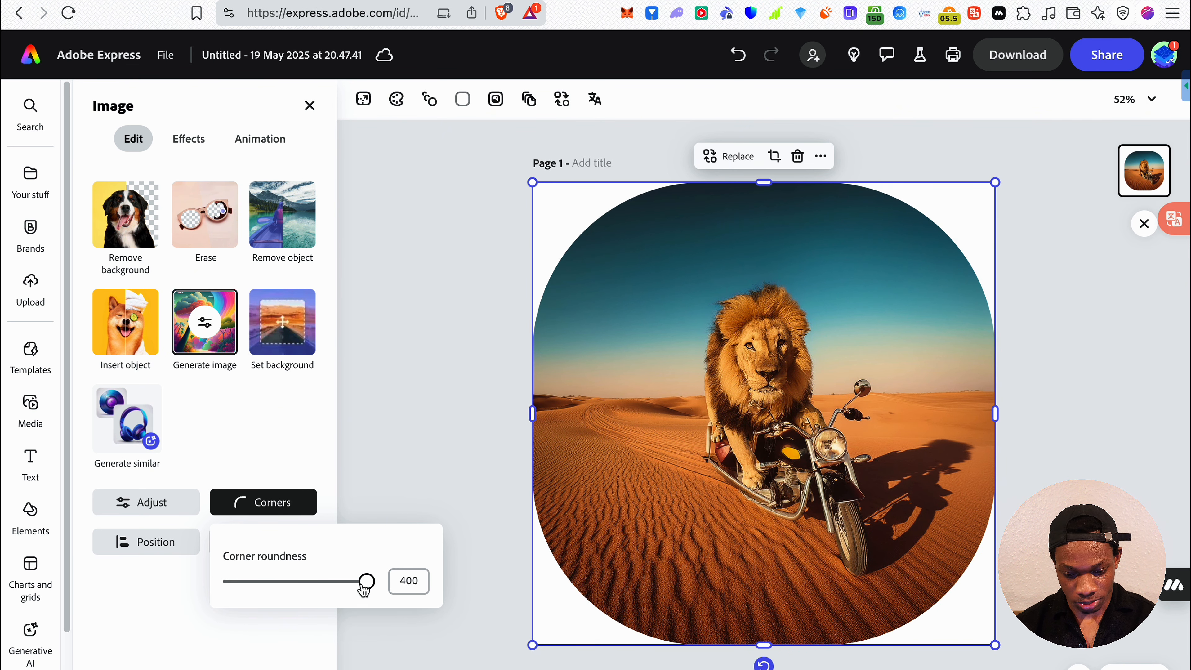
{"action": "left_click_drag", "start_coordinate": [366, 582], "coordinate": [150, 566]}
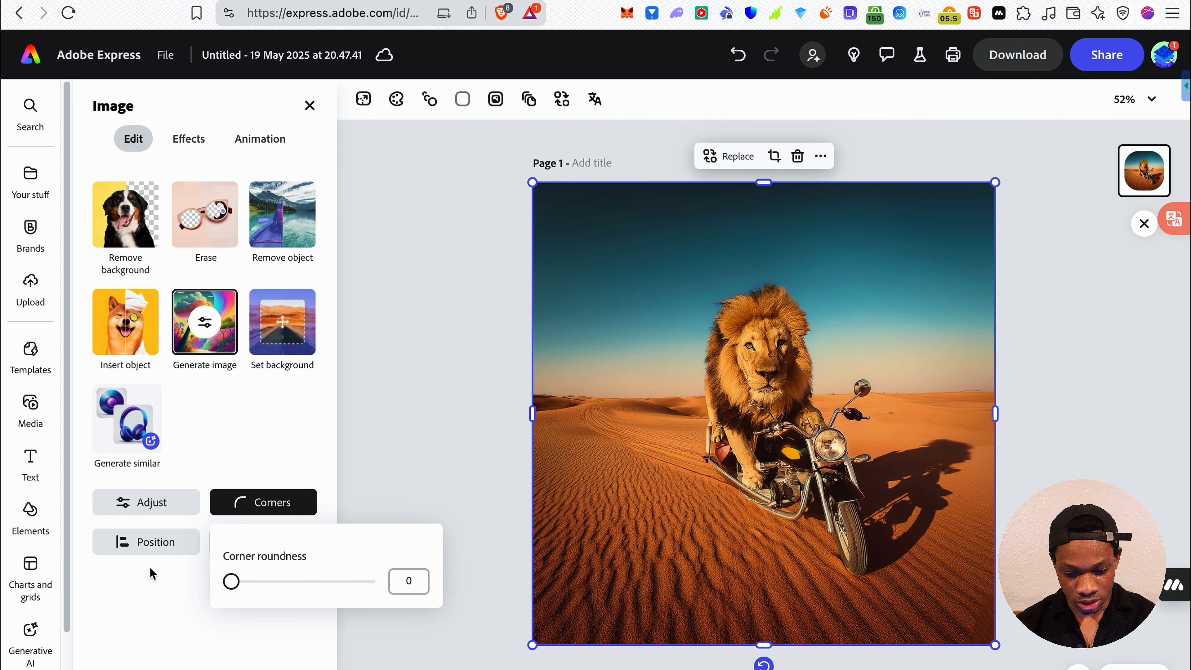
{"action": "left_click", "coordinate": [150, 566]}
Examine the opacity and blend options for the lion image and close them
{"action": "left_click", "coordinate": [268, 541]}
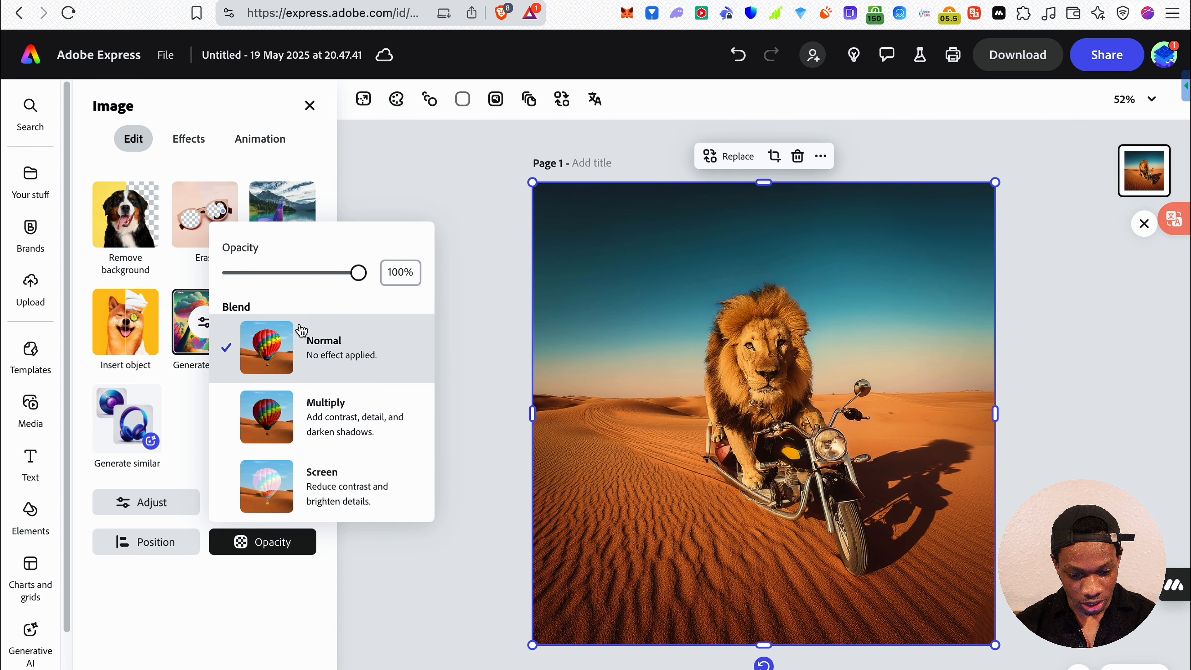
{"action": "left_click", "coordinate": [226, 604]}
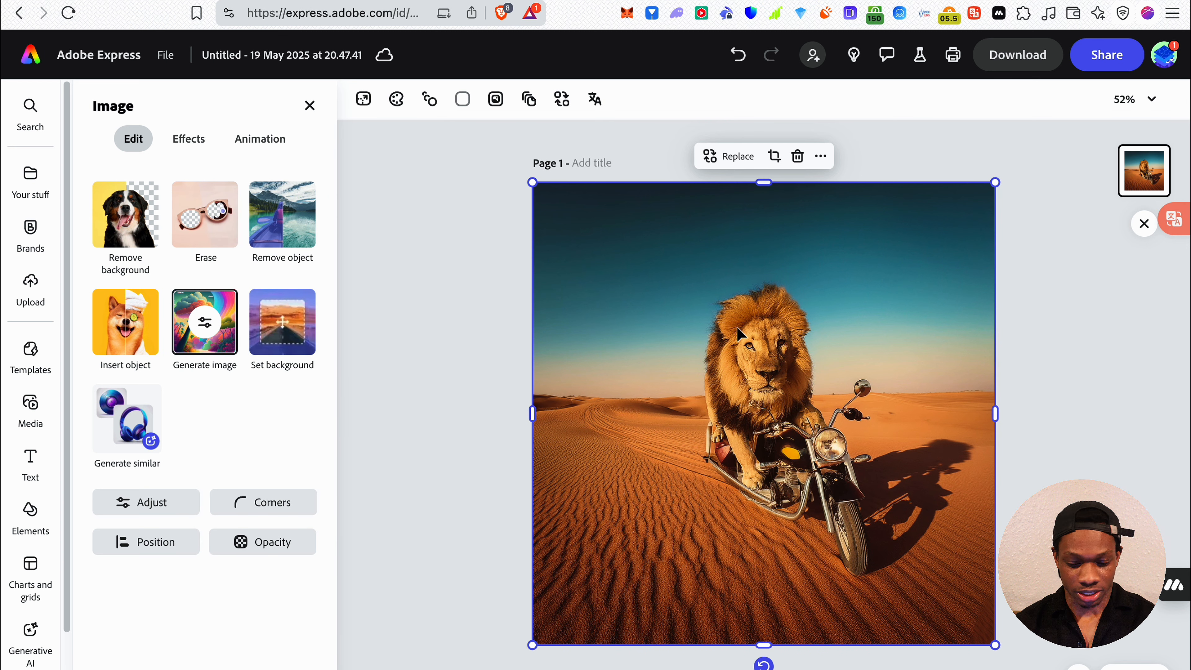